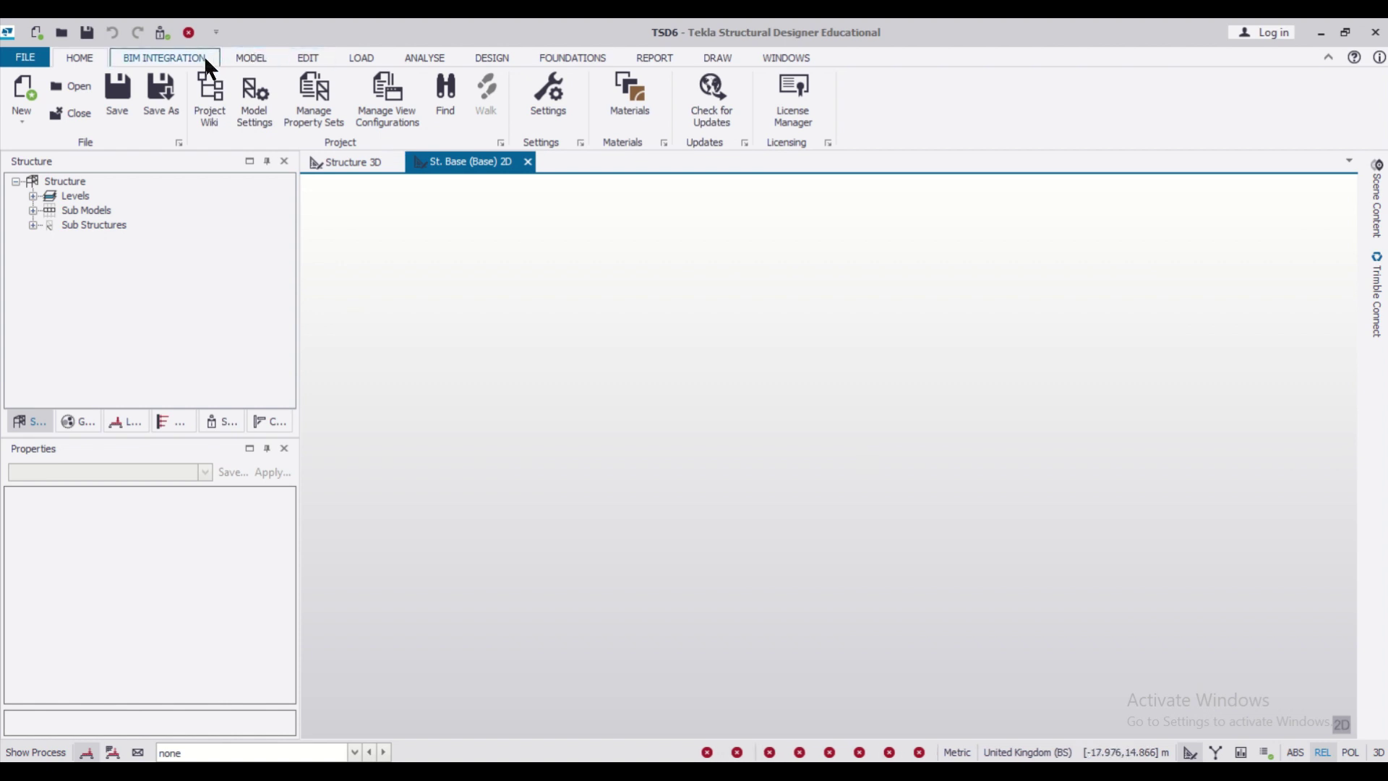
# - Add construction level B1 at -1.200 m below Base and level 1 at 3 m spacing above
pyautogui.click(258, 57)
pyautogui.click(101, 81)
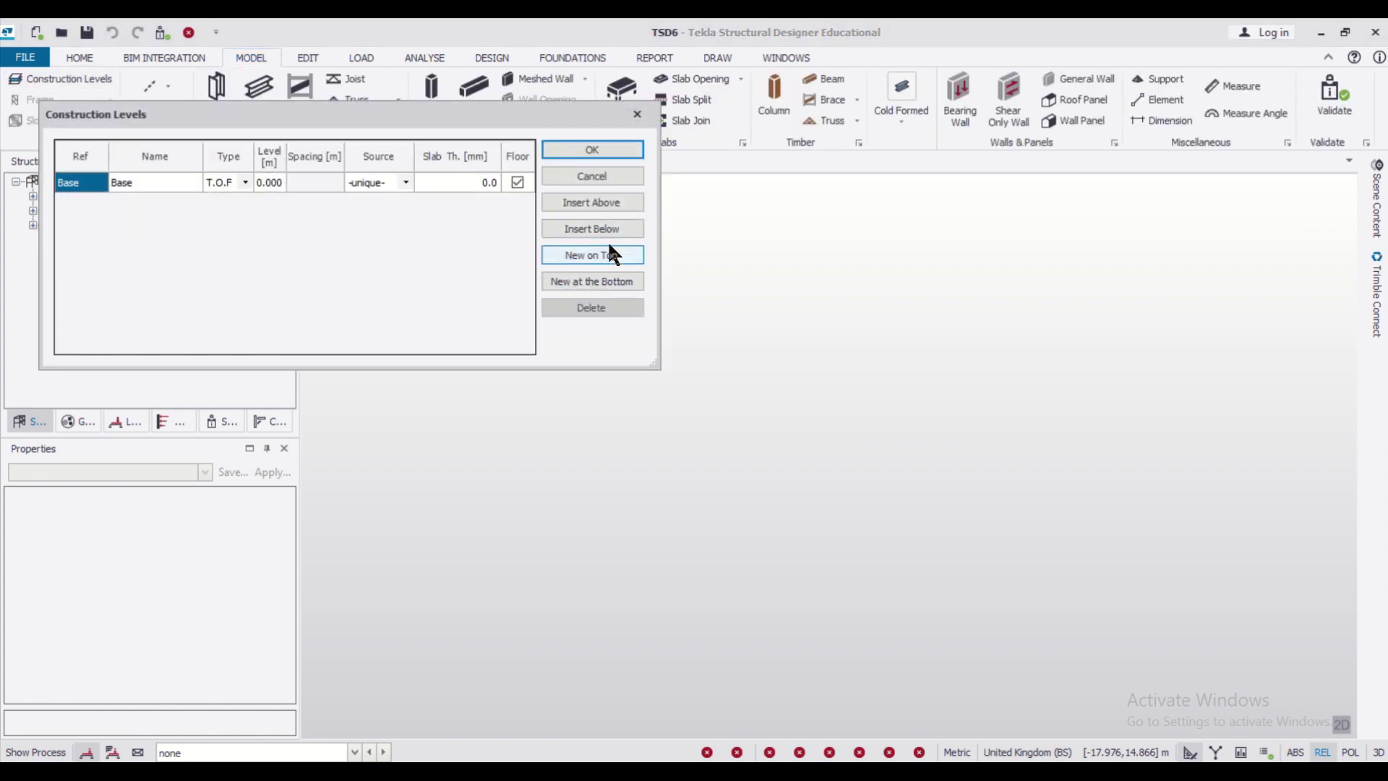
pyautogui.click(591, 228)
pyautogui.click(275, 203)
pyautogui.click(274, 202)
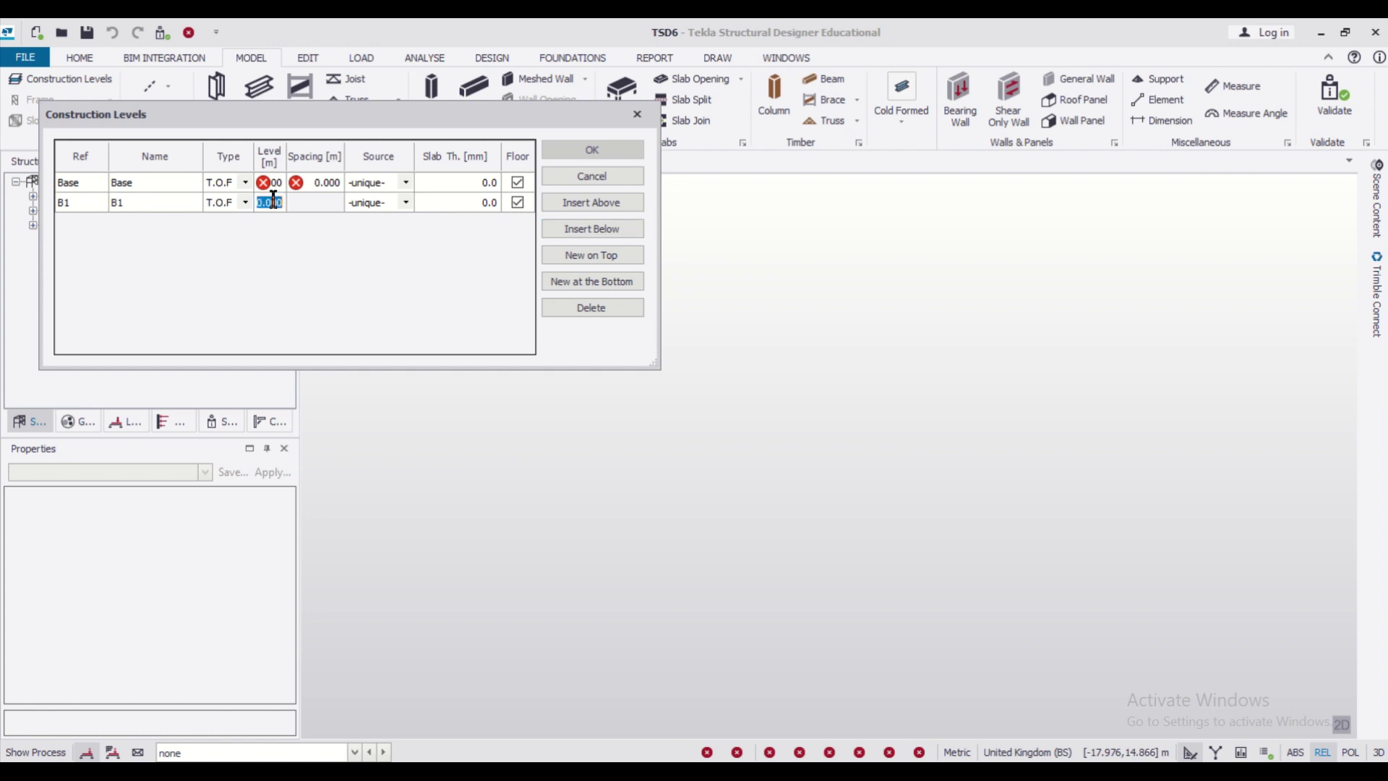
pyautogui.write('-1.2')
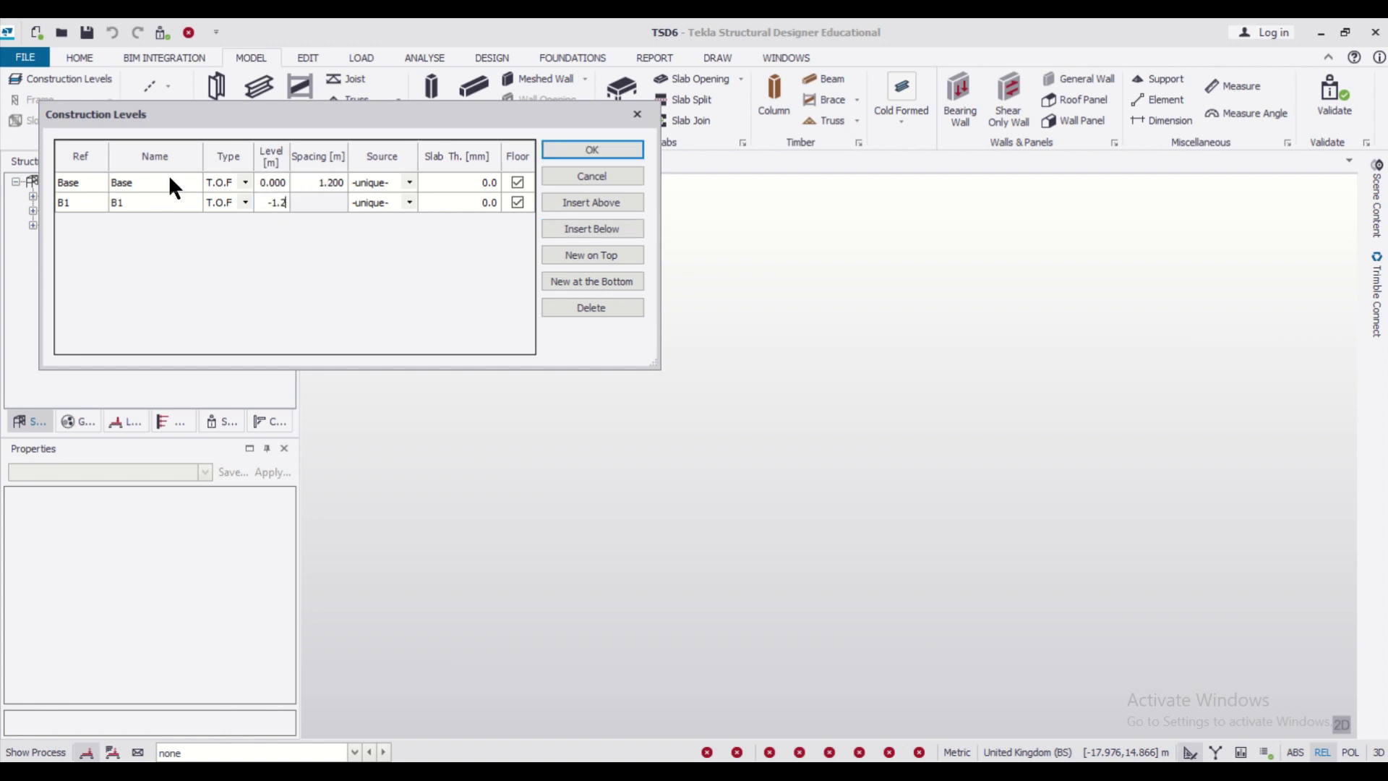
pyautogui.click(168, 180)
pyautogui.click(581, 204)
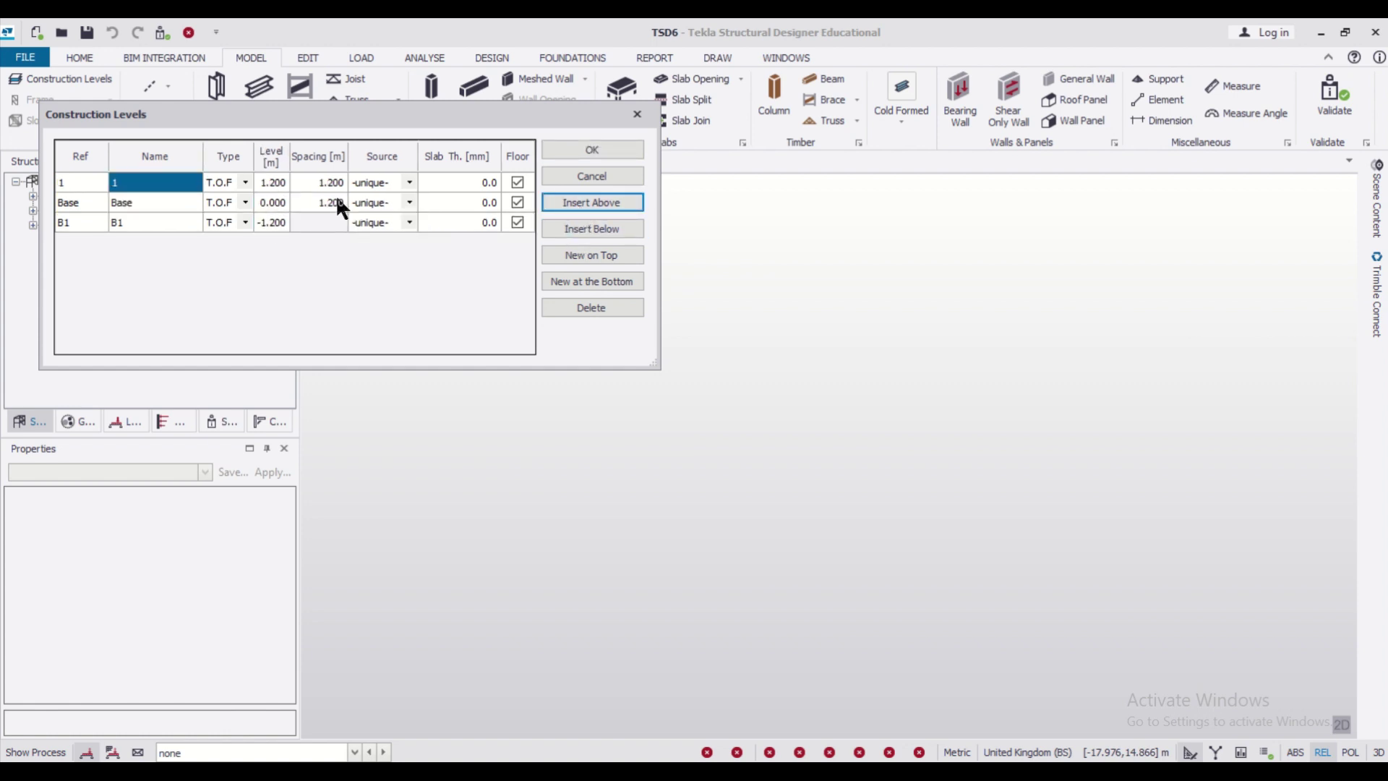
pyautogui.click(317, 182)
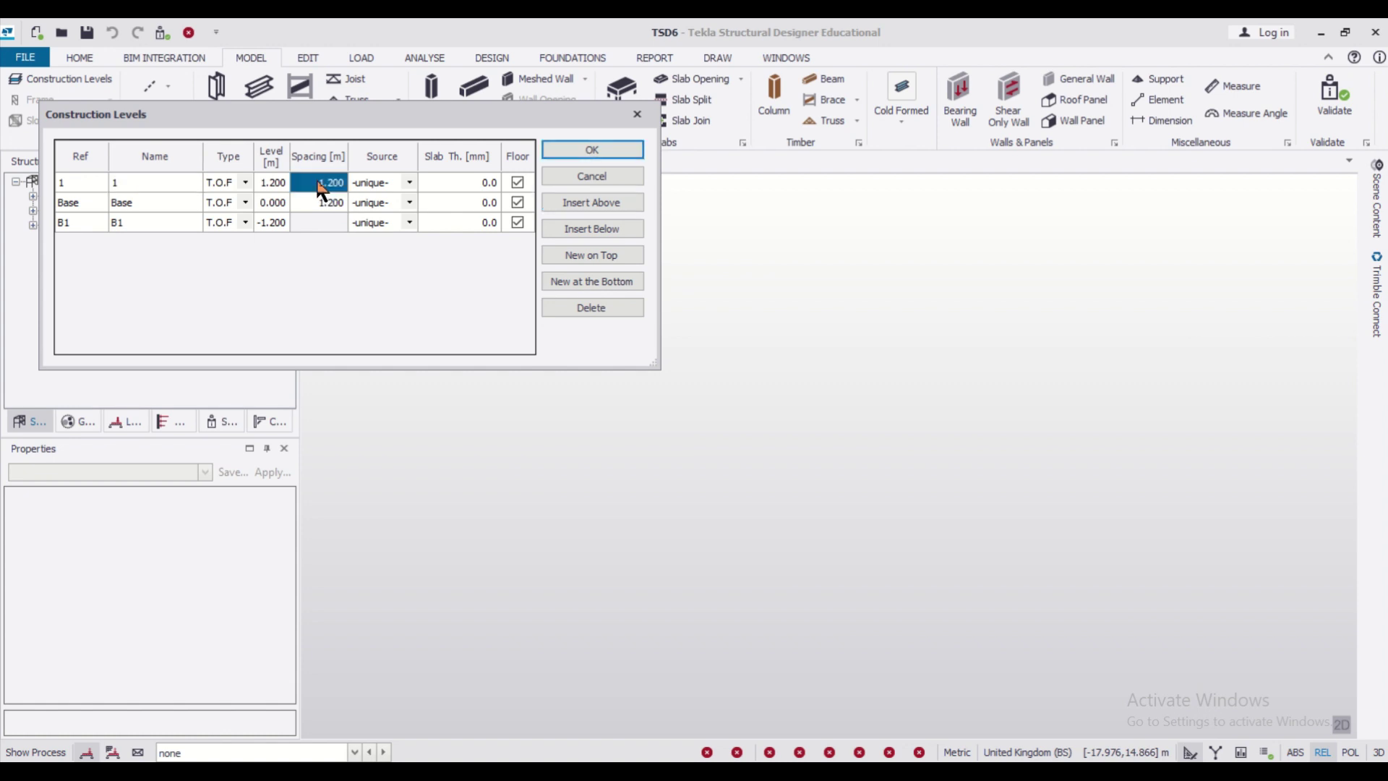
pyautogui.write('3')
pyautogui.click(574, 148)
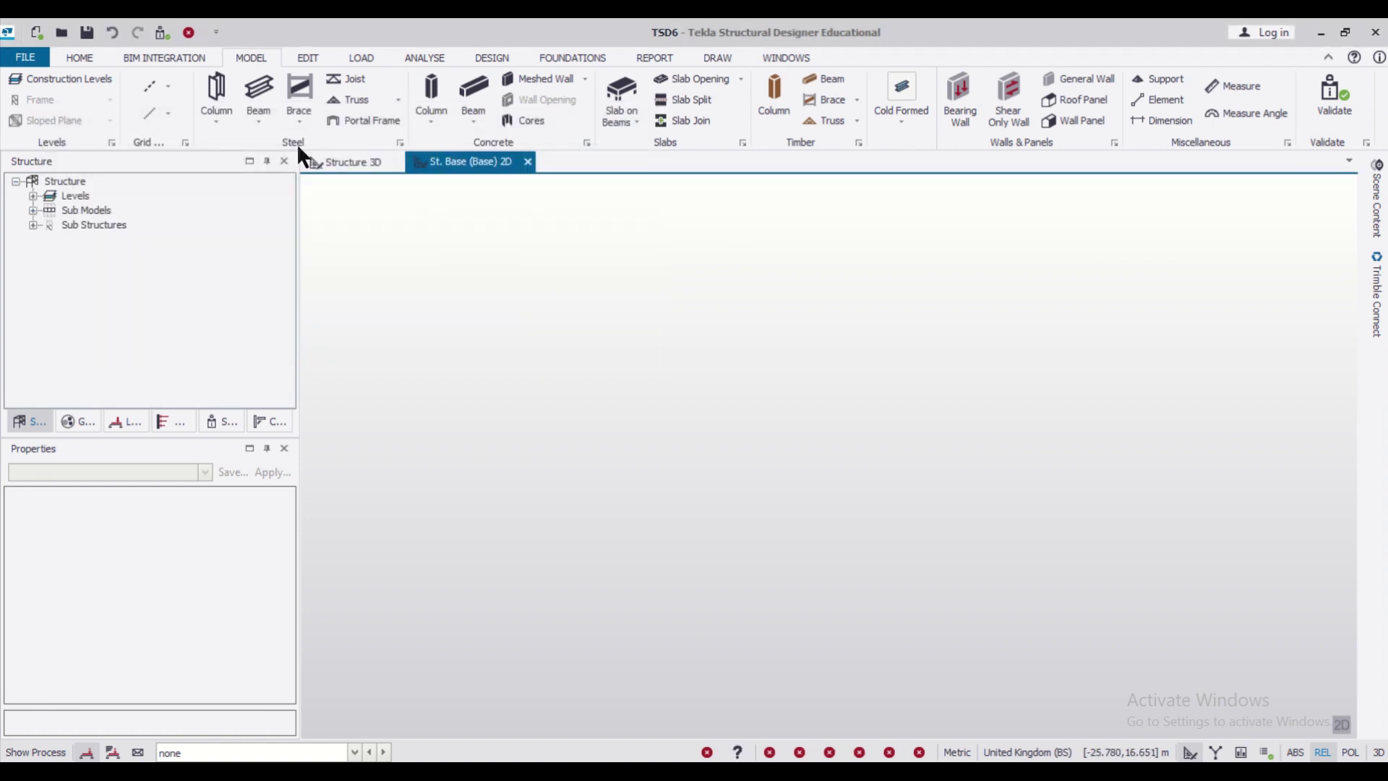
# - Draw a 3 m vertical grid line A and switch to the Structure 3D view
pyautogui.click(148, 87)
pyautogui.click(639, 298)
pyautogui.press('F2')
pyautogui.write('313.450')
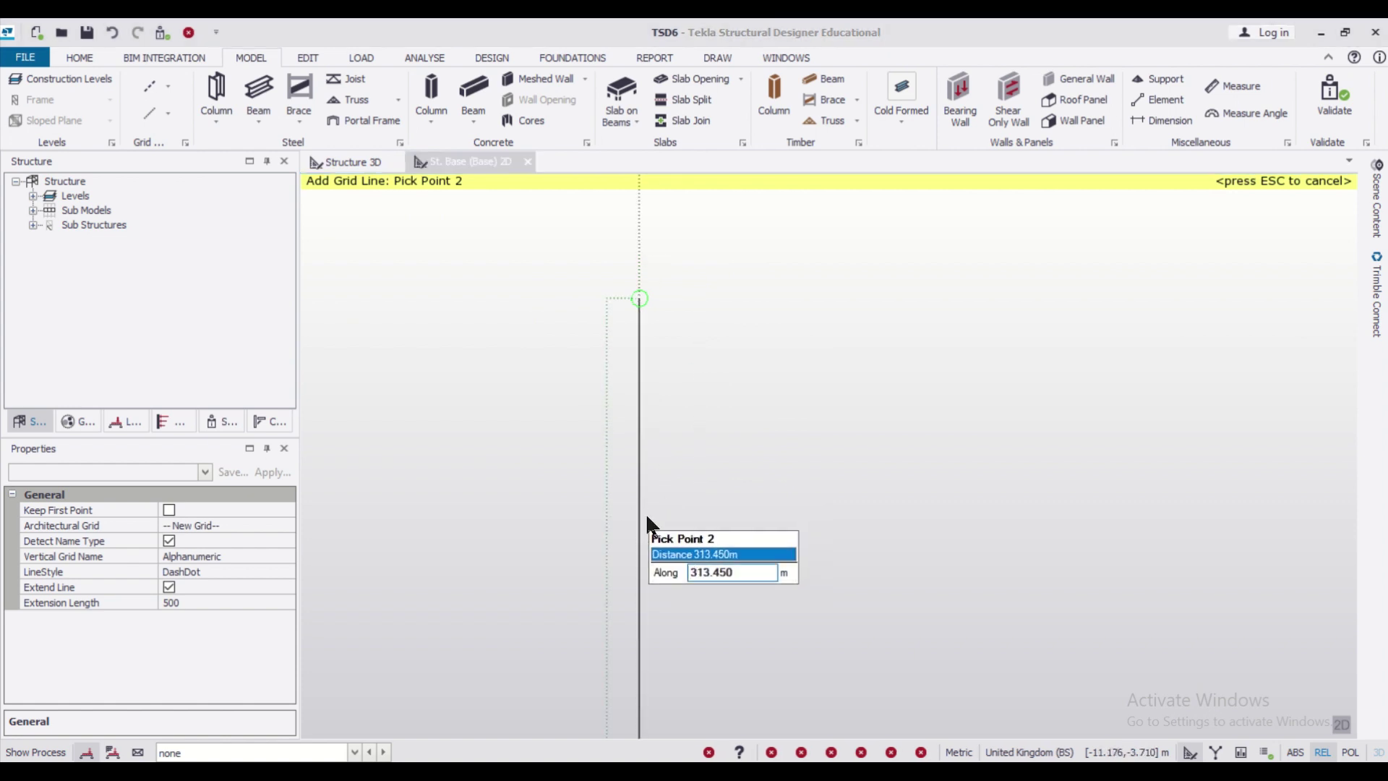
pyautogui.press('Delete')
pyautogui.press('Delete')
pyautogui.press('Delete')
pyautogui.press('Delete')
pyautogui.press('Delete')
pyautogui.press('Delete')
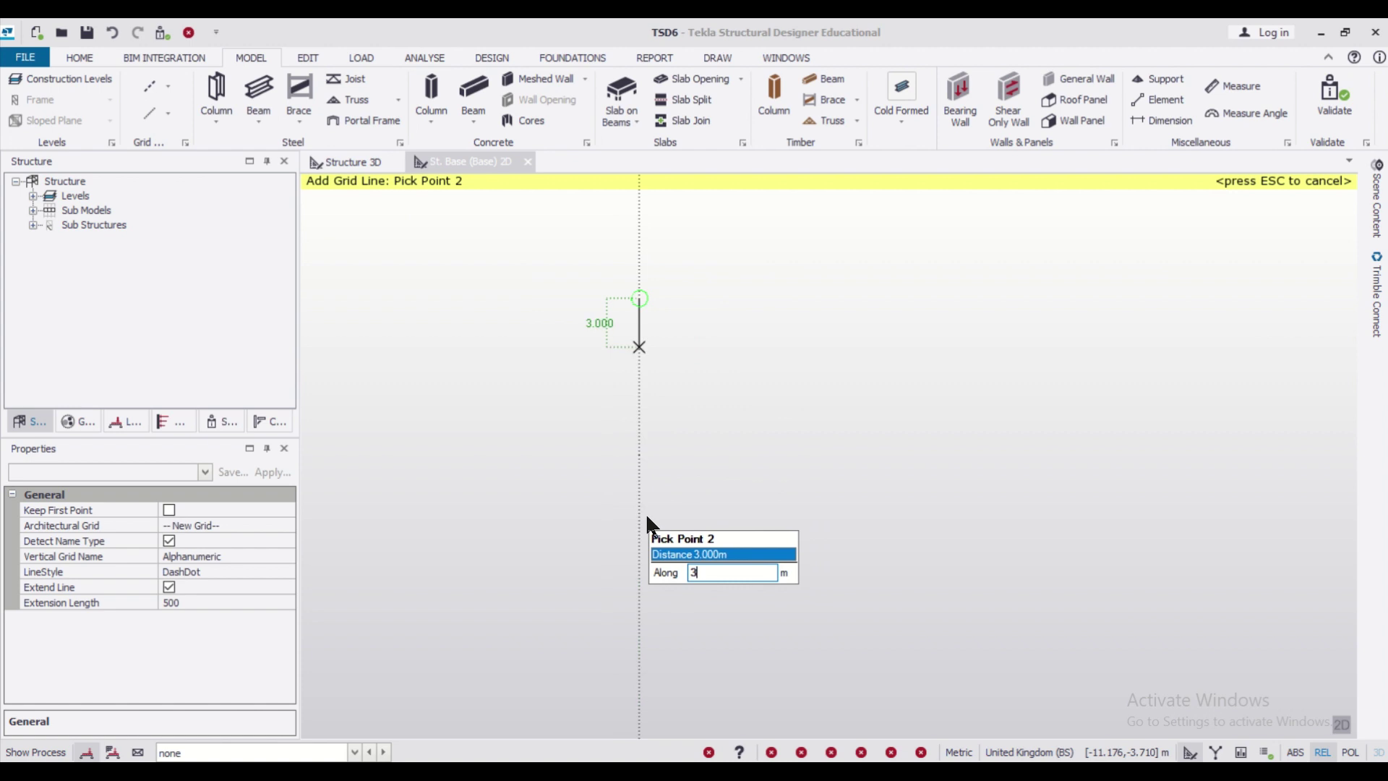
pyautogui.press('Return')
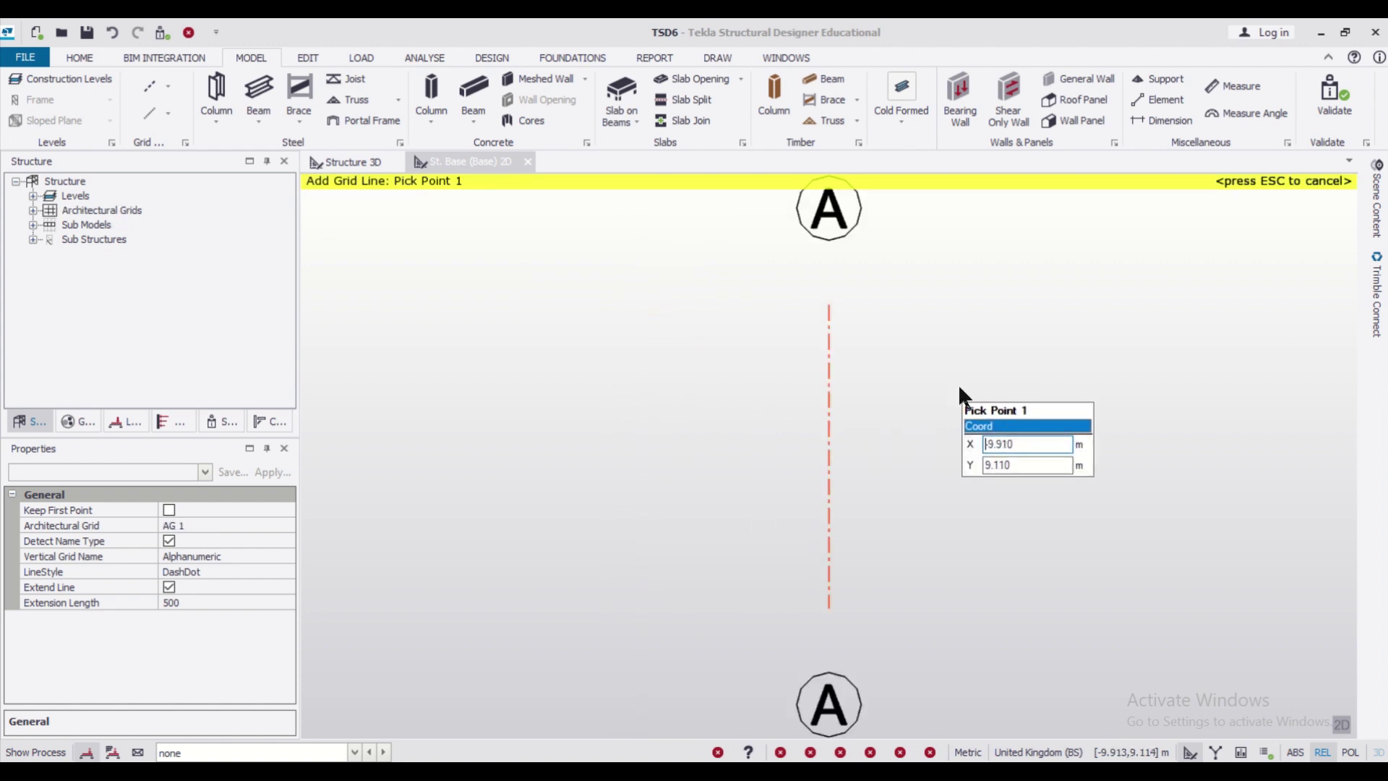
pyautogui.scroll(-1, 940, 387)
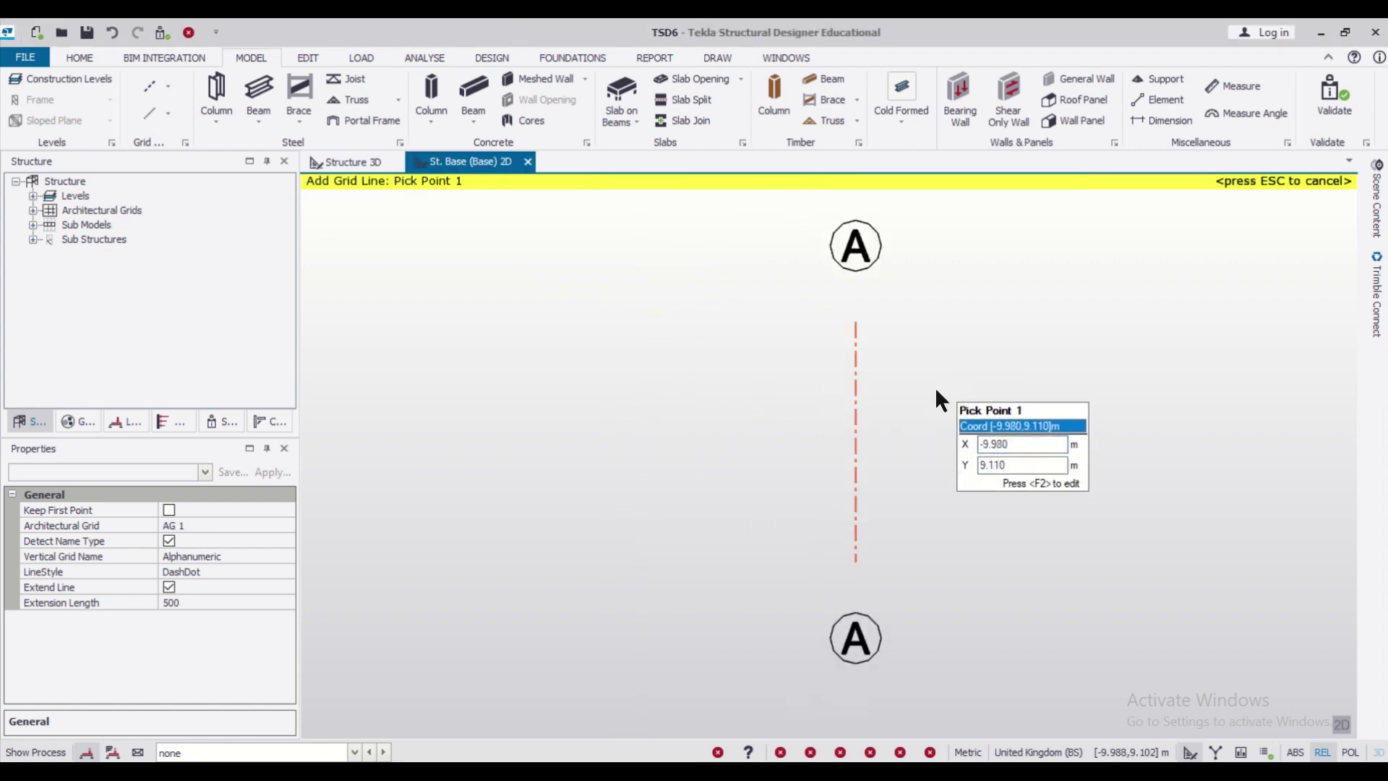
pyautogui.click(354, 165)
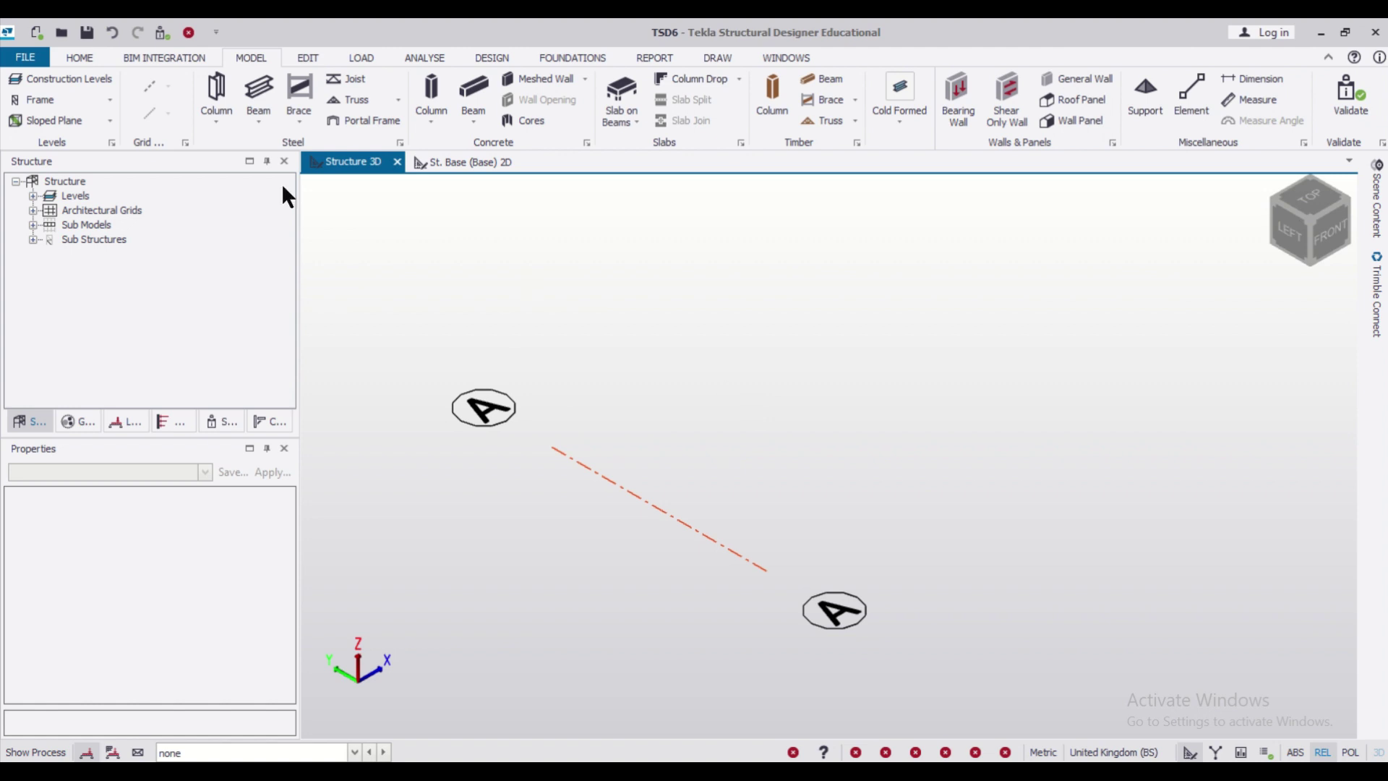
# - Create frame FRM A on grid line A and open its 2D elevation from the Structure tree
pyautogui.click(54, 100)
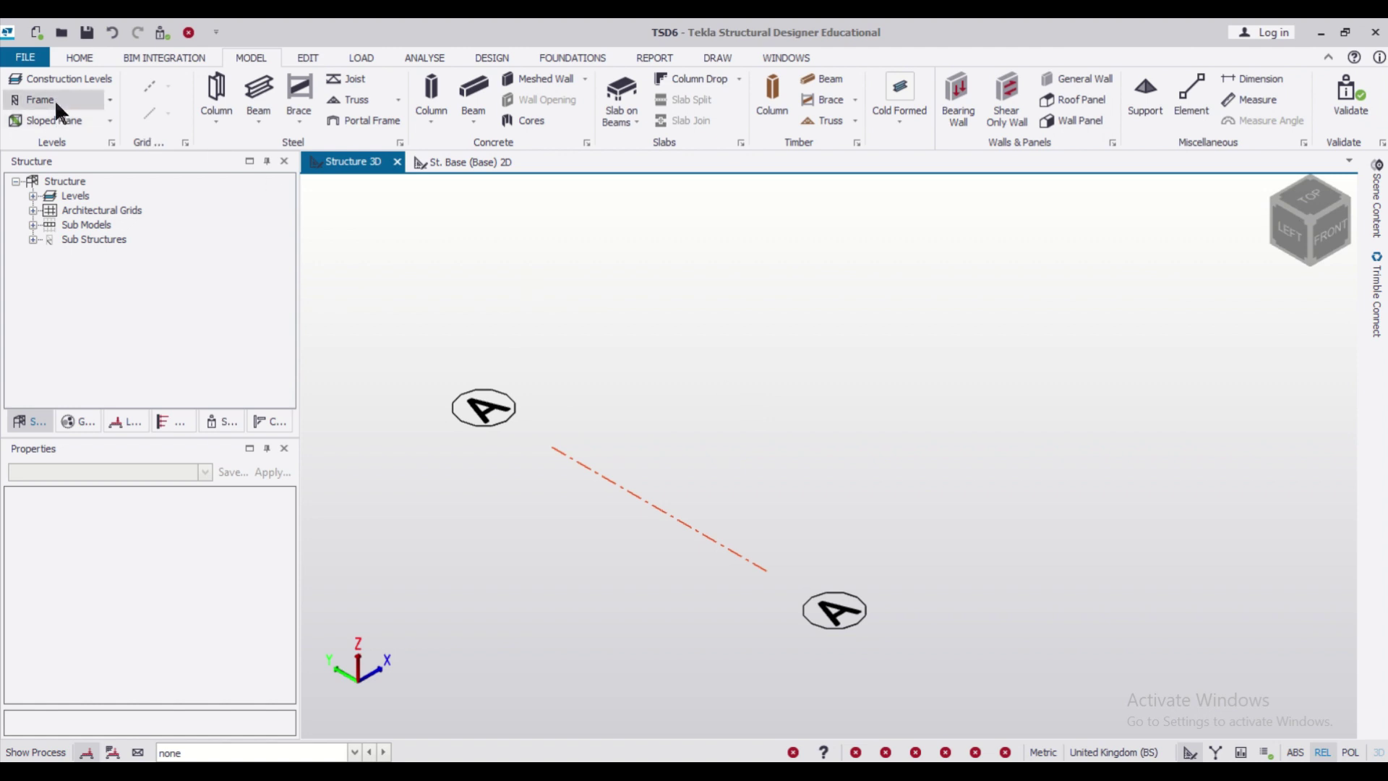
pyautogui.click(672, 513)
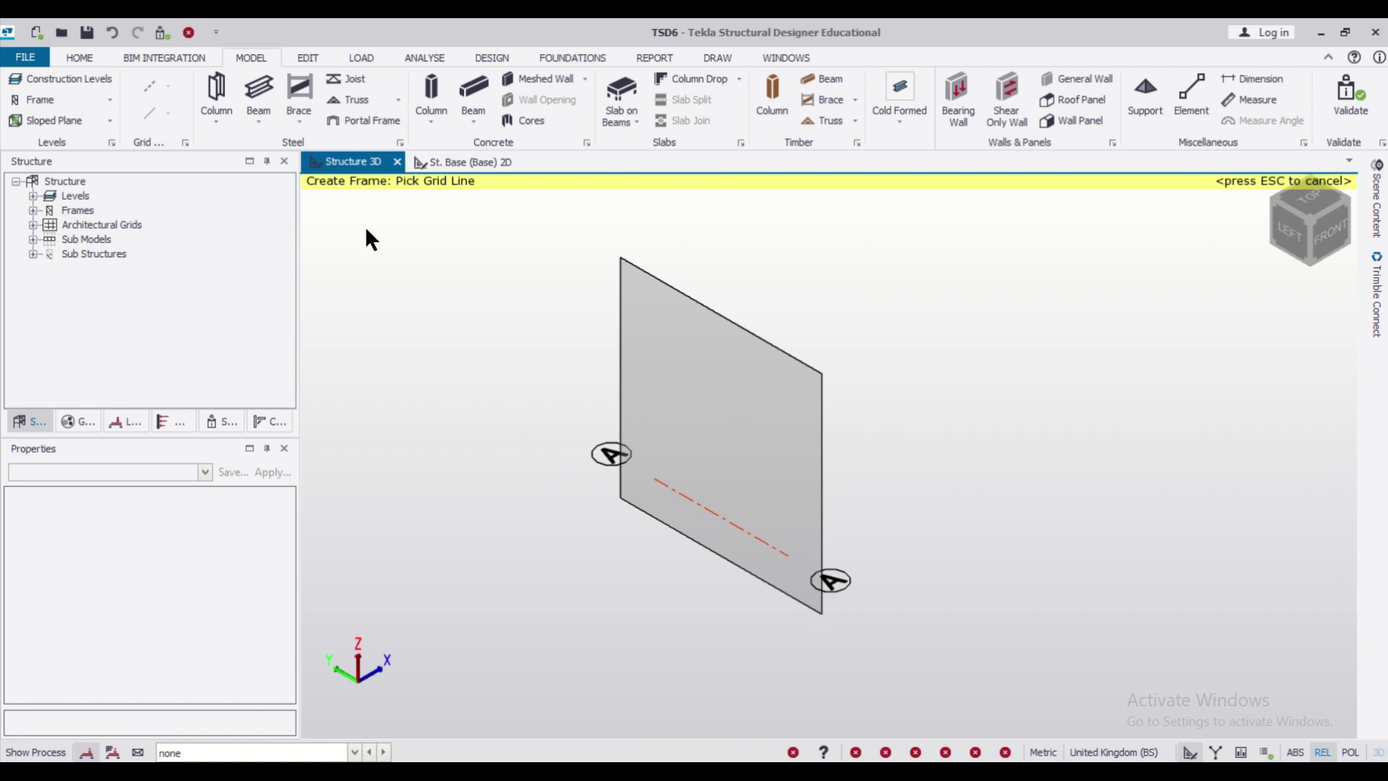
pyautogui.click(32, 210)
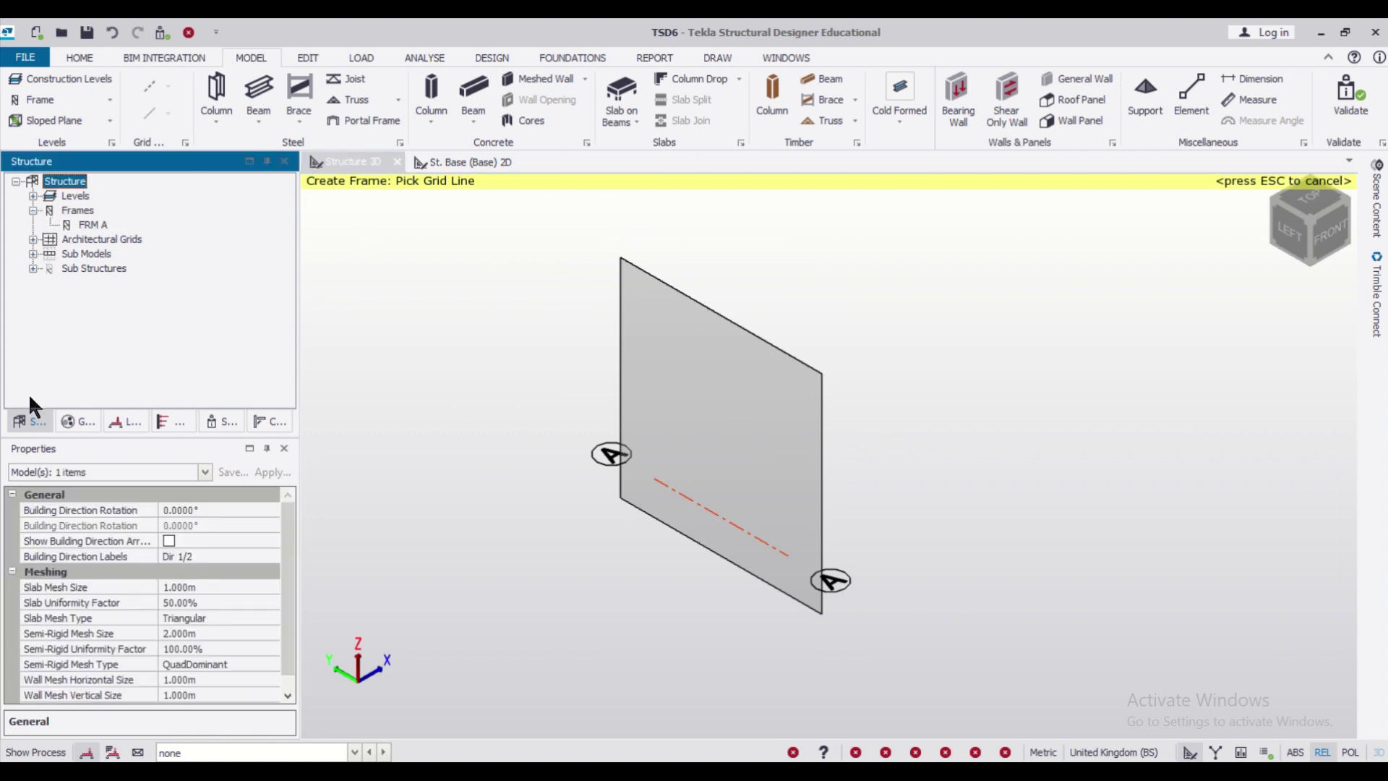
pyautogui.click(75, 224)
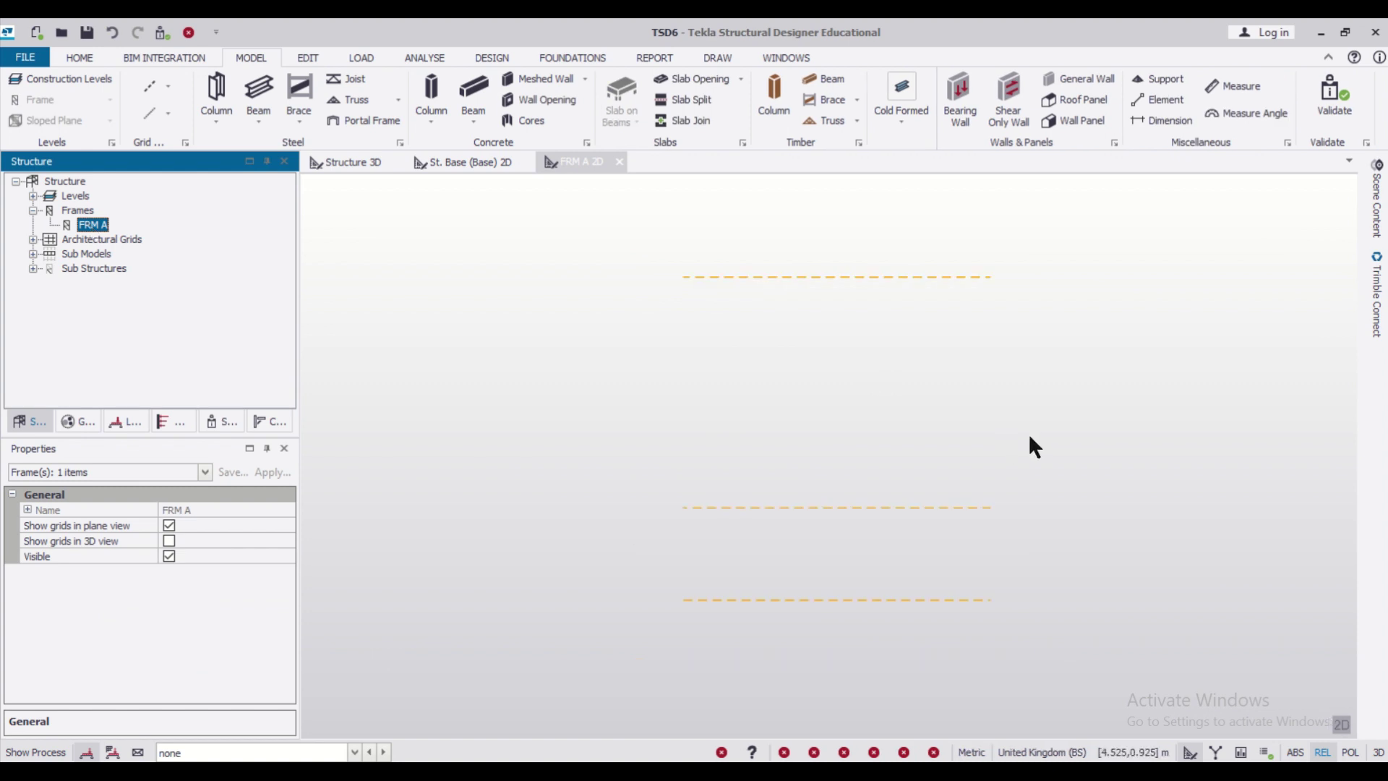
# - Add a quick parallel construction line offset 1.5 m below the top level line
pyautogui.moveTo(1029, 437); pyautogui.dragTo(943, 416, button='middle')
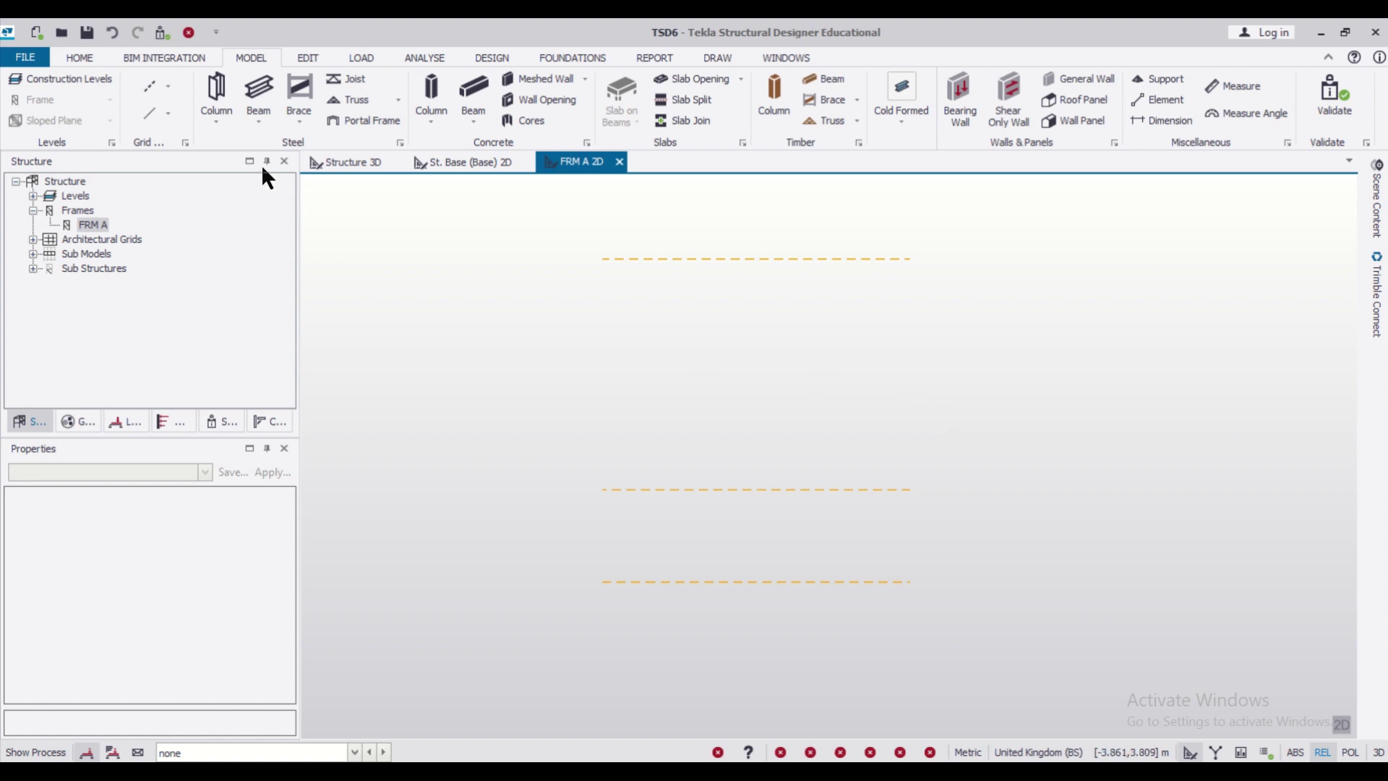
pyautogui.click(169, 114)
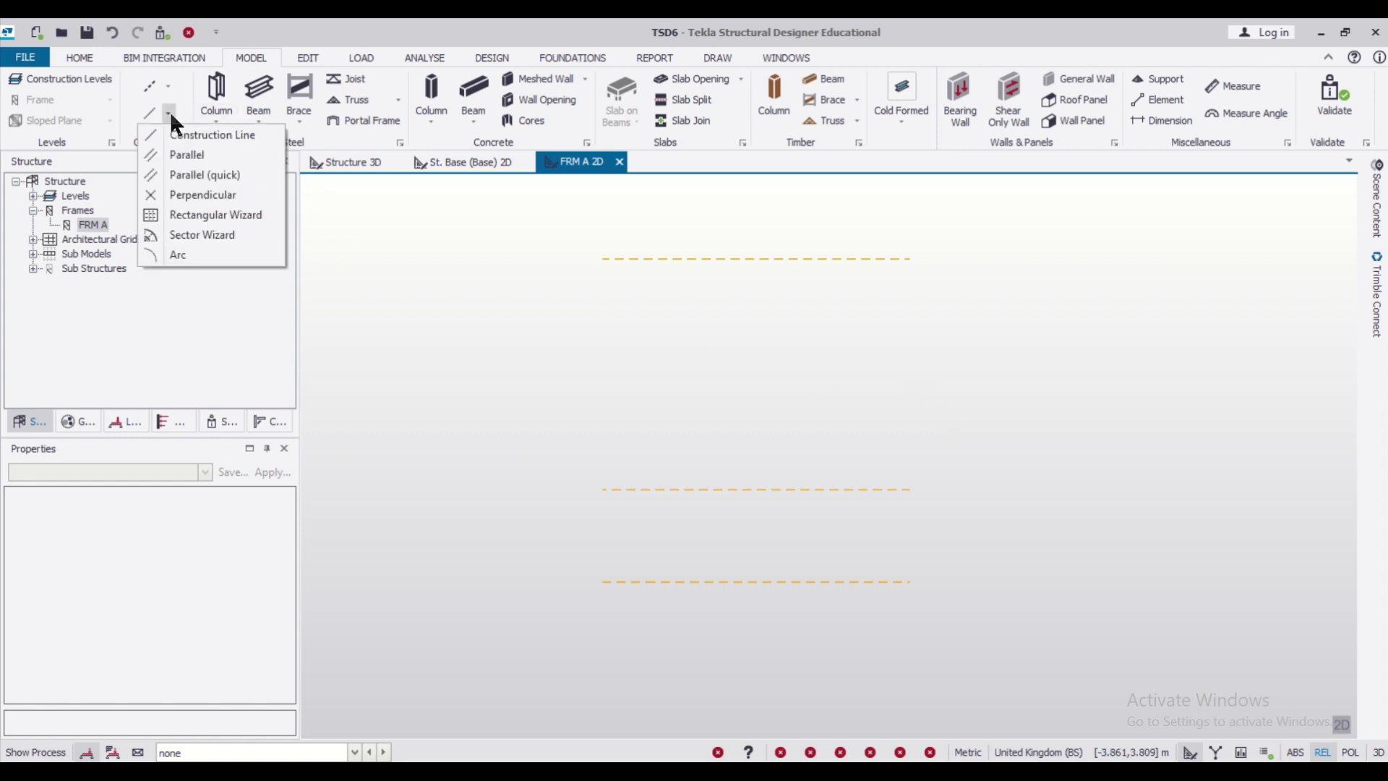
pyautogui.click(210, 178)
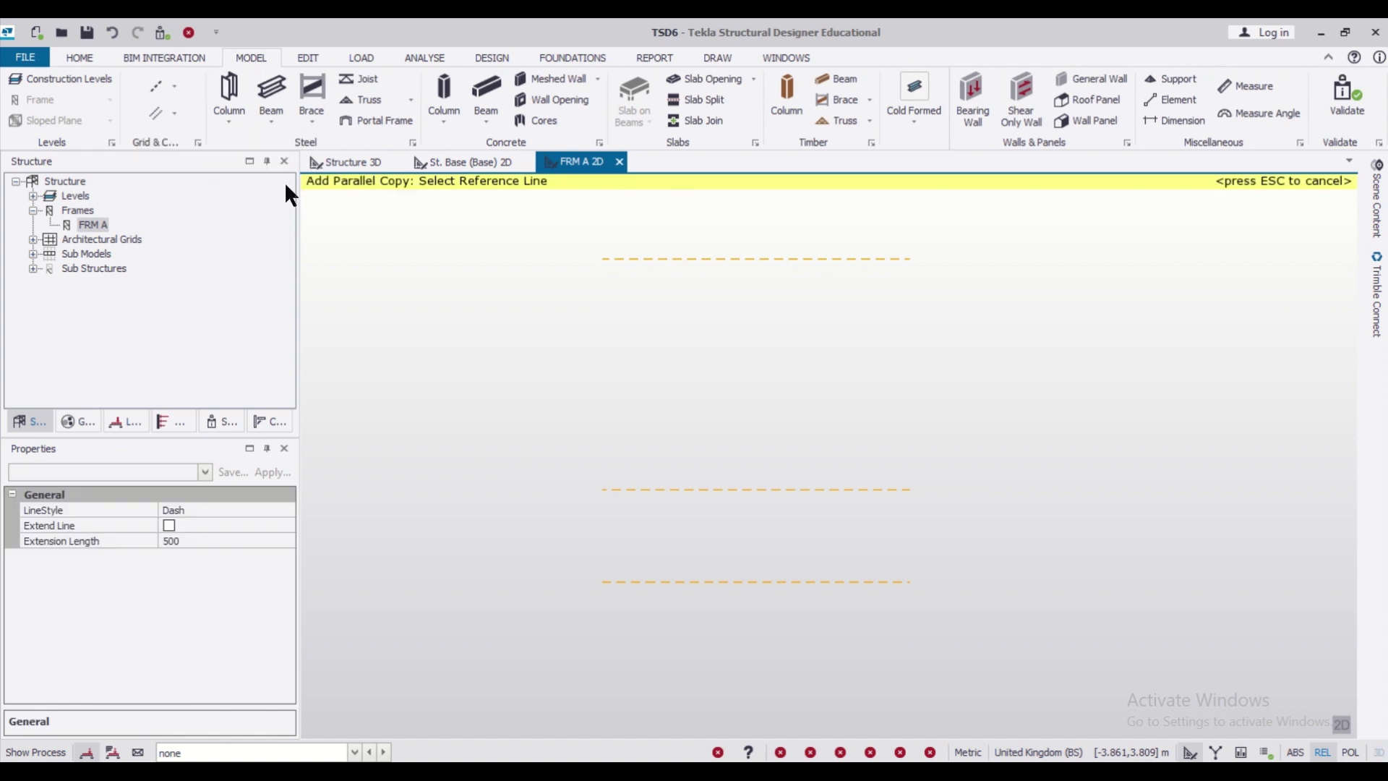
pyautogui.click(687, 258)
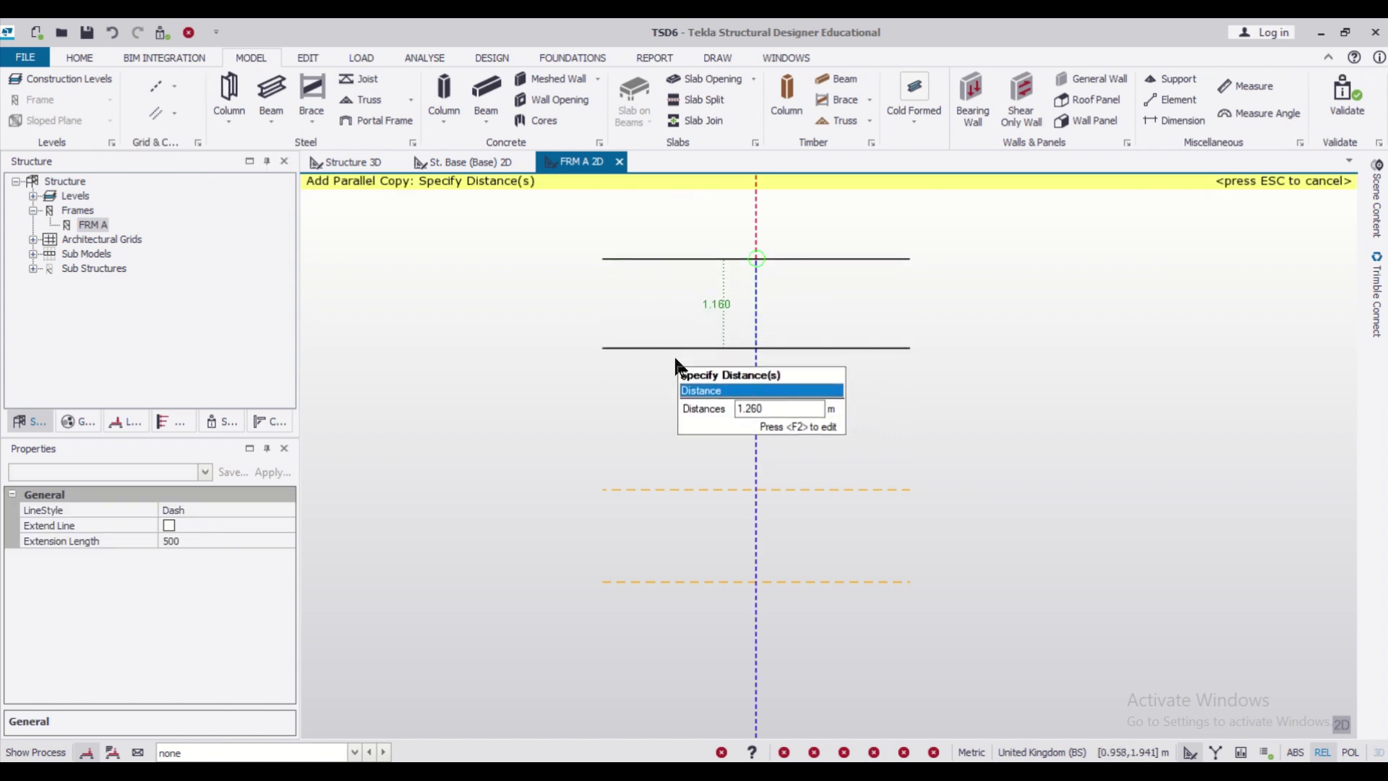
pyautogui.press('F2')
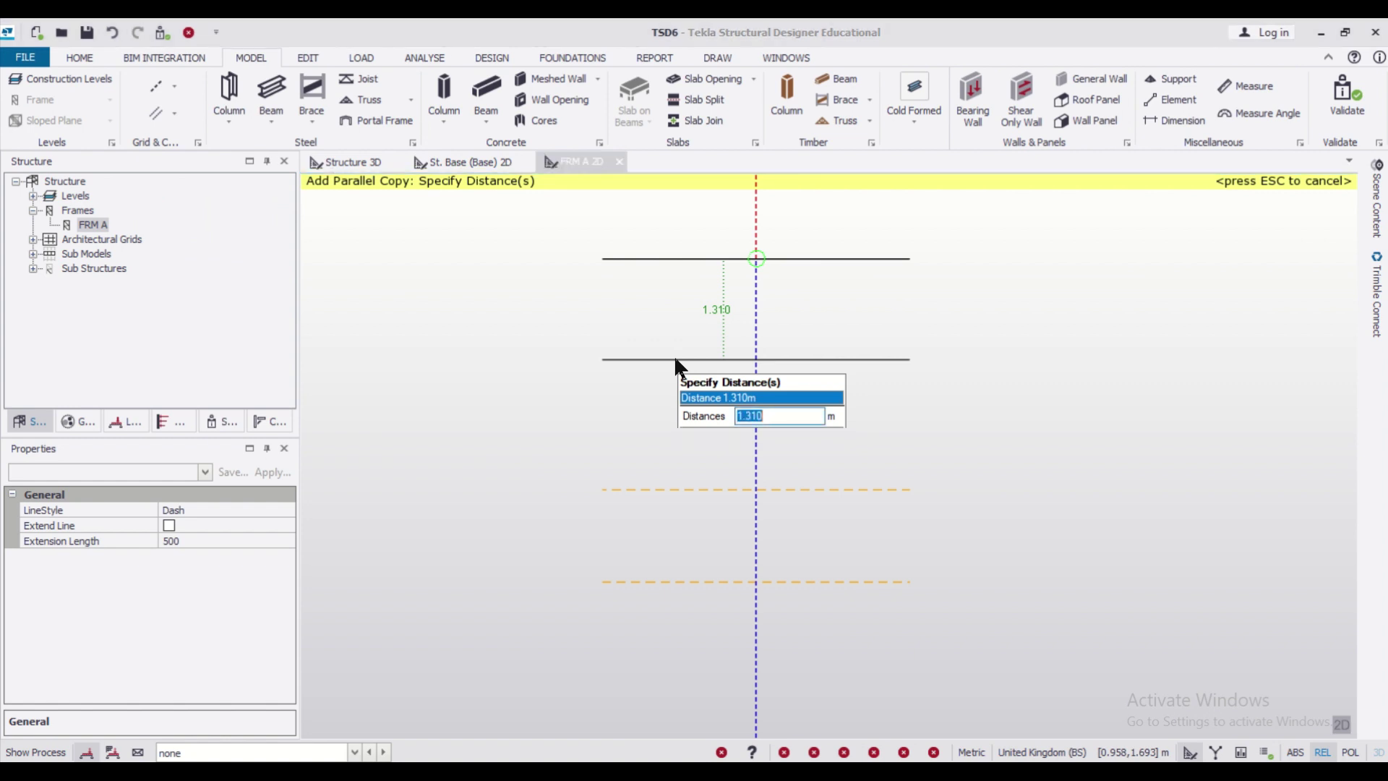
pyautogui.write('1.5')
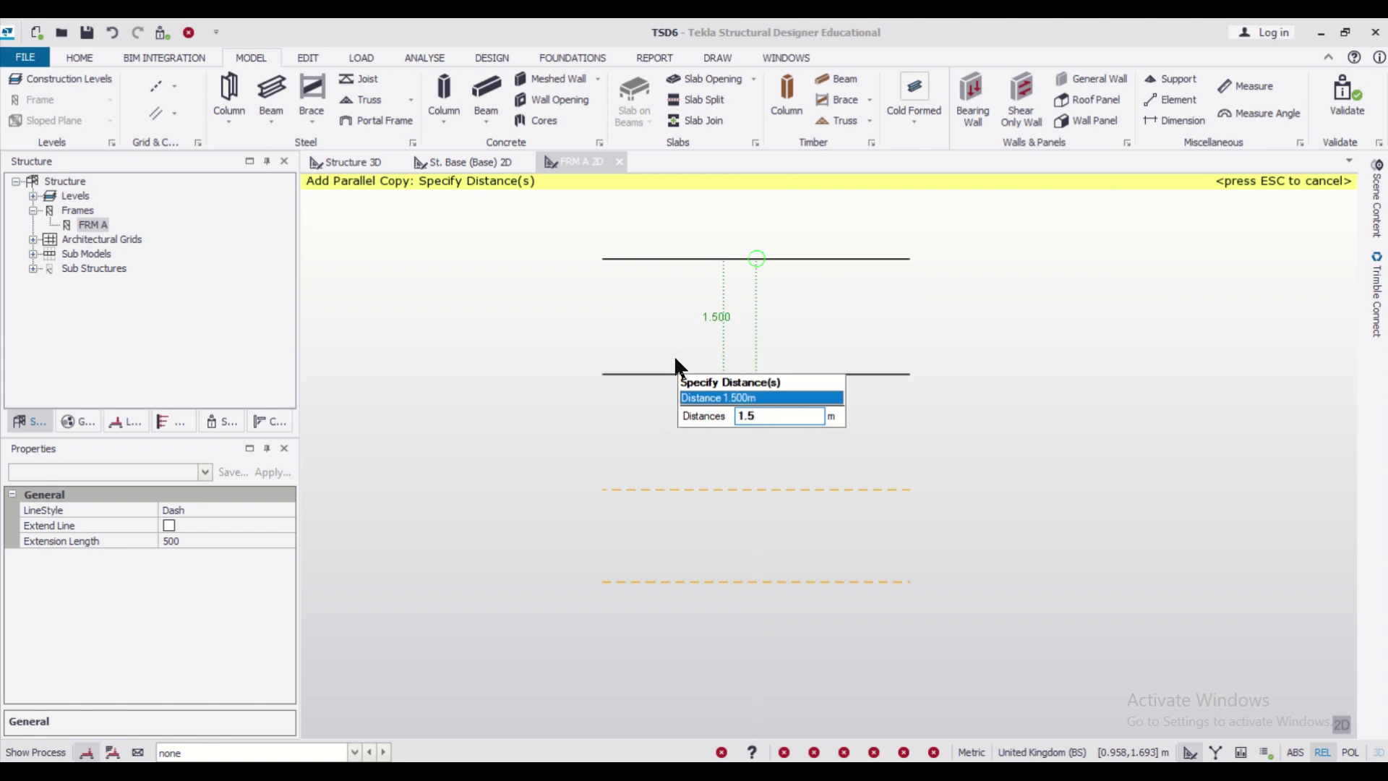
pyautogui.press('Return')
pyautogui.press('Escape')
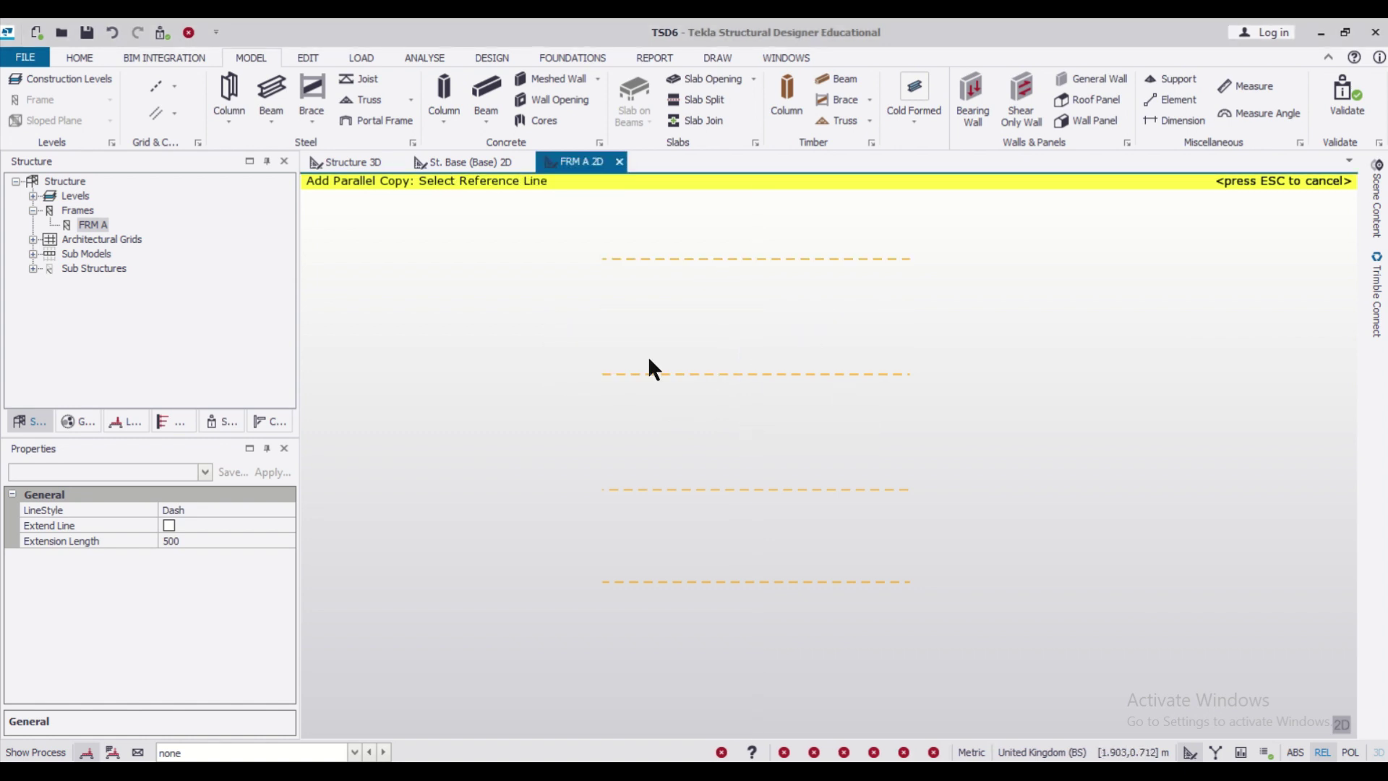
# - Draw vertical construction lines linking the top and bottom line ends on the left and right
pyautogui.click(173, 113)
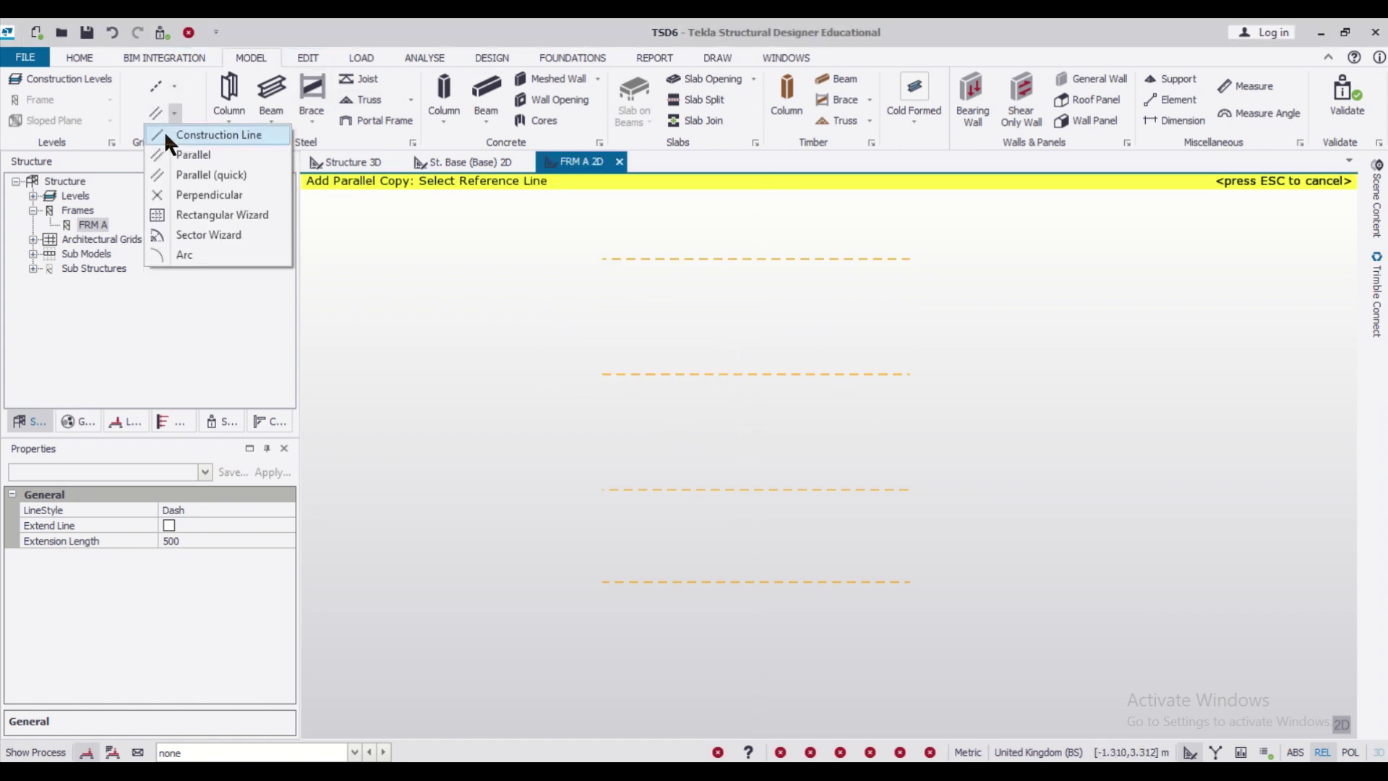
pyautogui.click(166, 137)
pyautogui.click(602, 258)
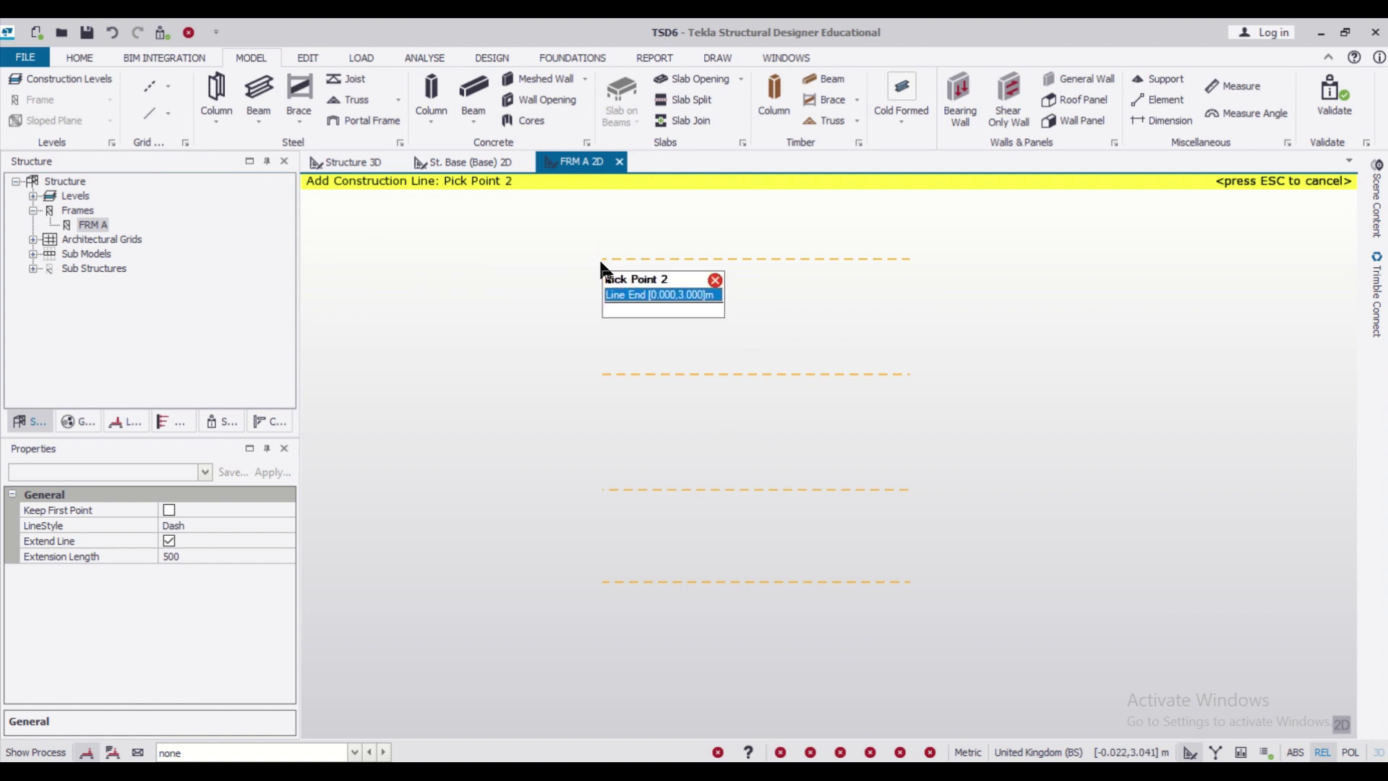
pyautogui.click(604, 582)
pyautogui.click(901, 265)
pyautogui.click(910, 583)
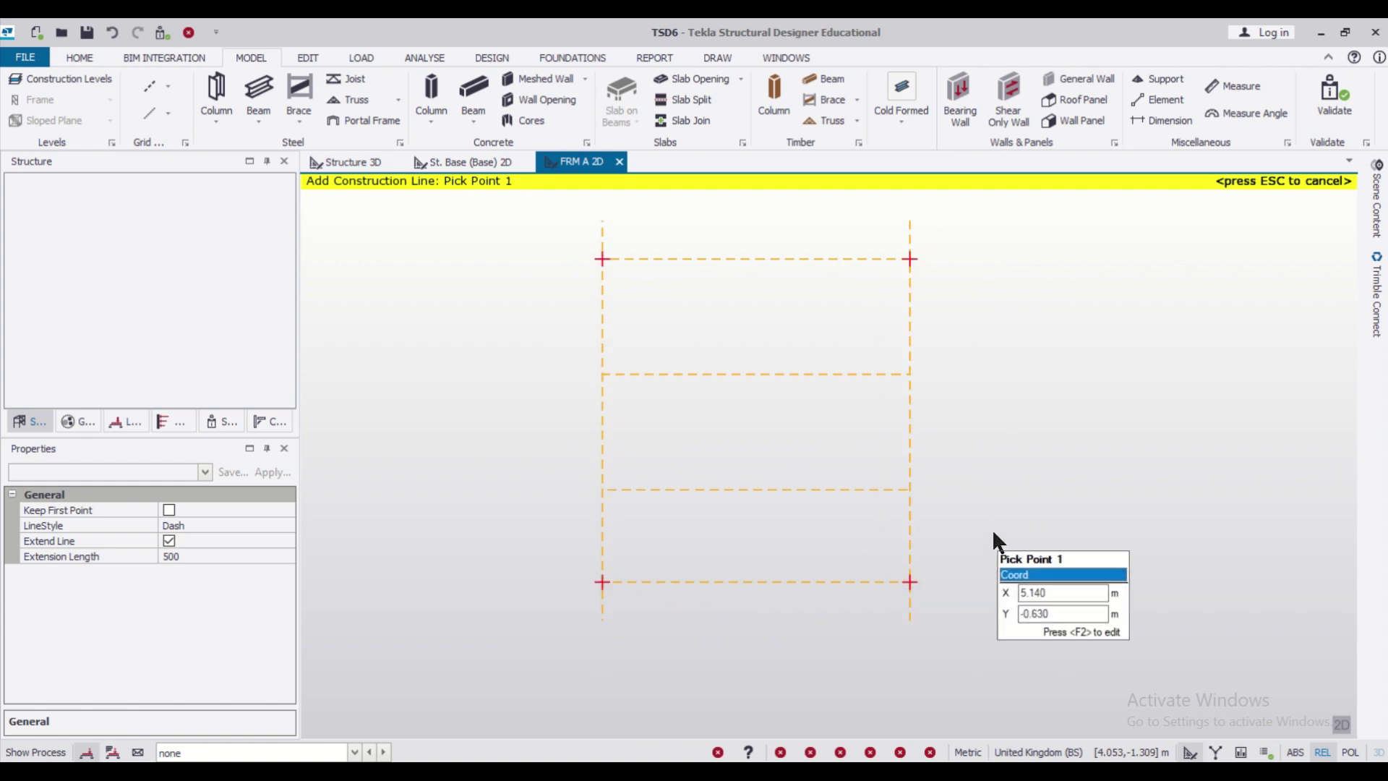
pyautogui.press('Escape')
pyautogui.moveTo(838, 370)
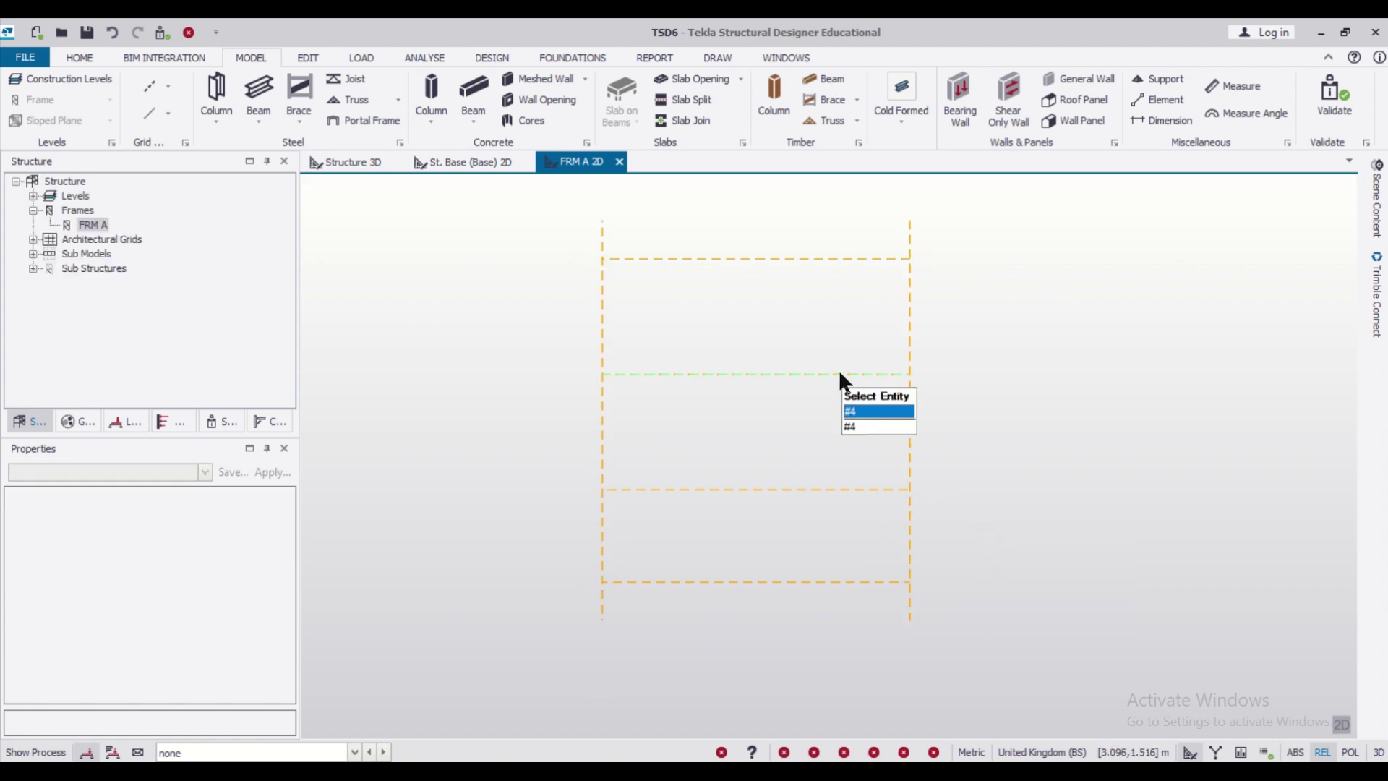
# - Draw a Meshed Shear Wall through the four outline corners, 4 m wide, then view it in 3D
pyautogui.click(541, 77)
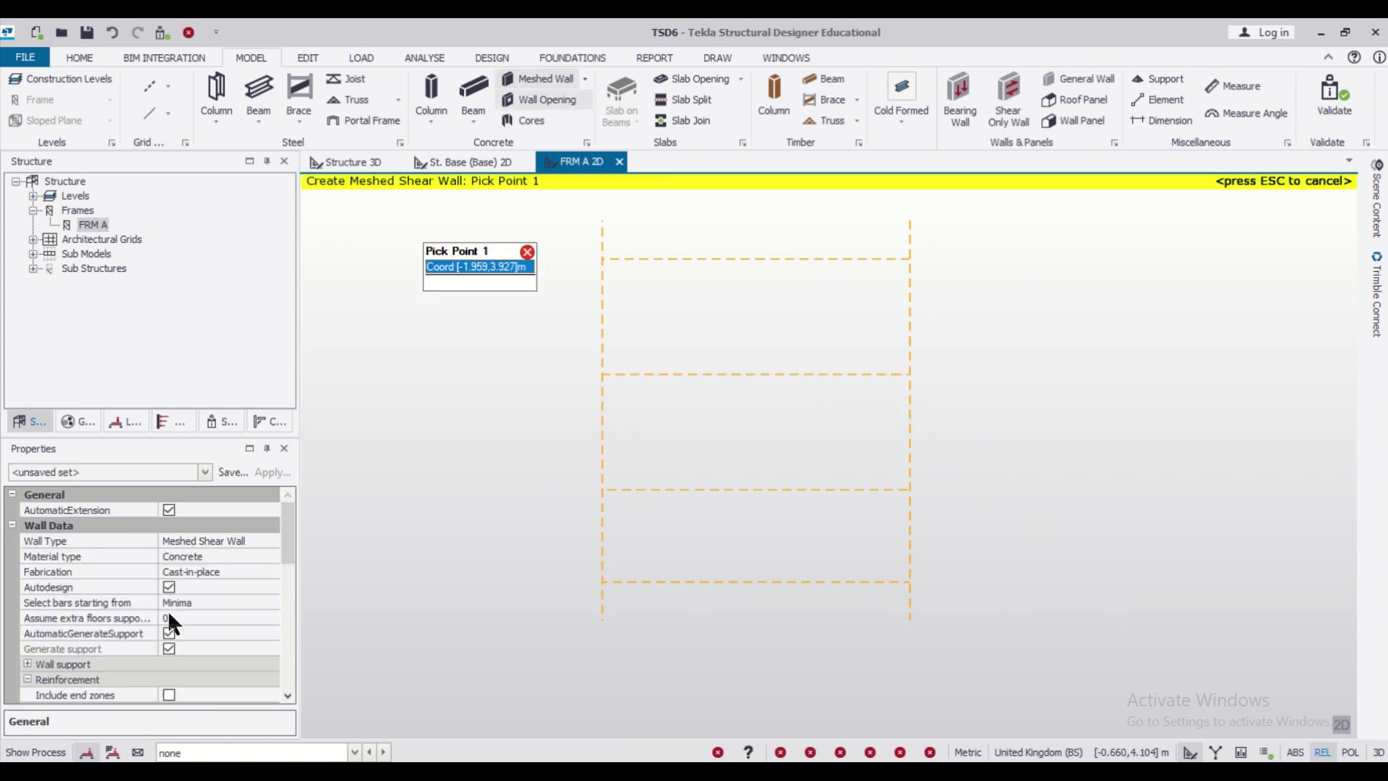
pyautogui.click(271, 540)
pyautogui.click(273, 541)
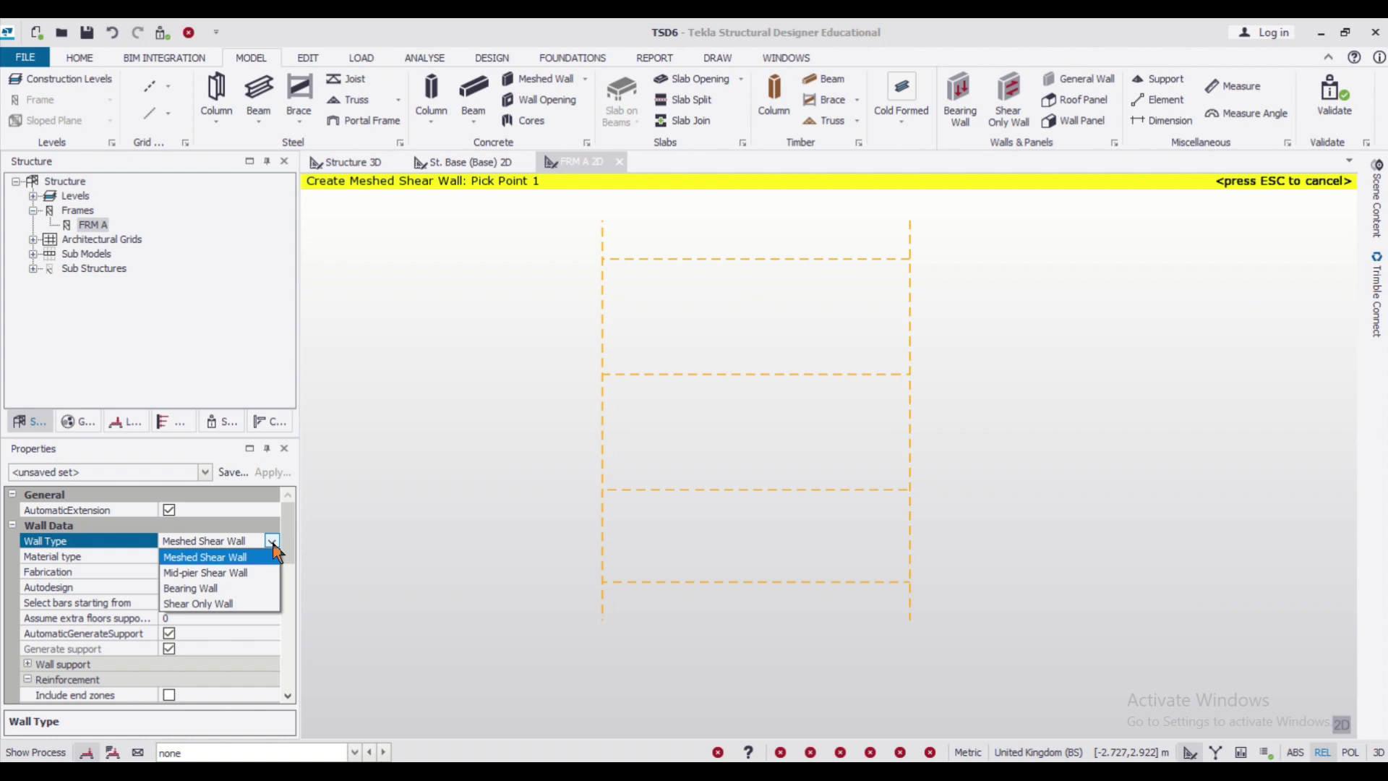
pyautogui.click(273, 546)
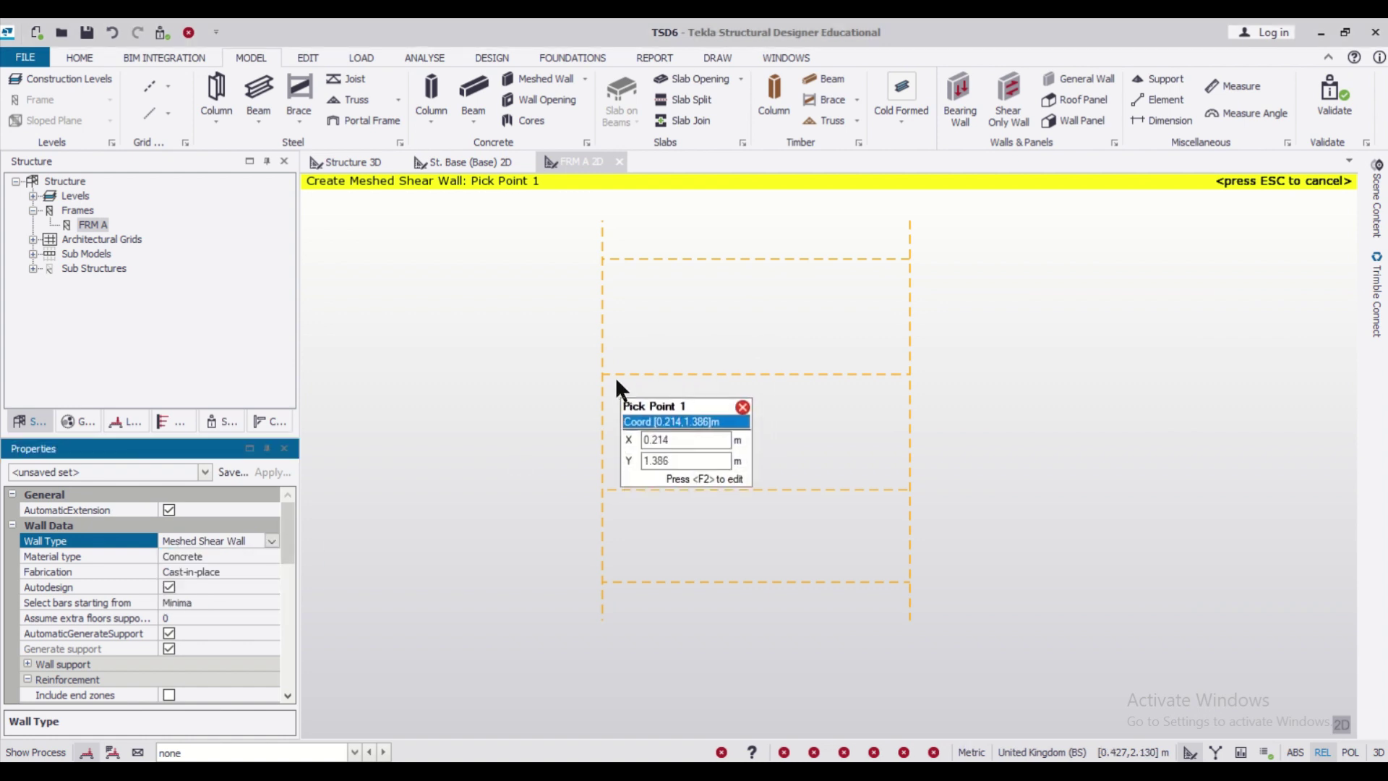
pyautogui.click(601, 581)
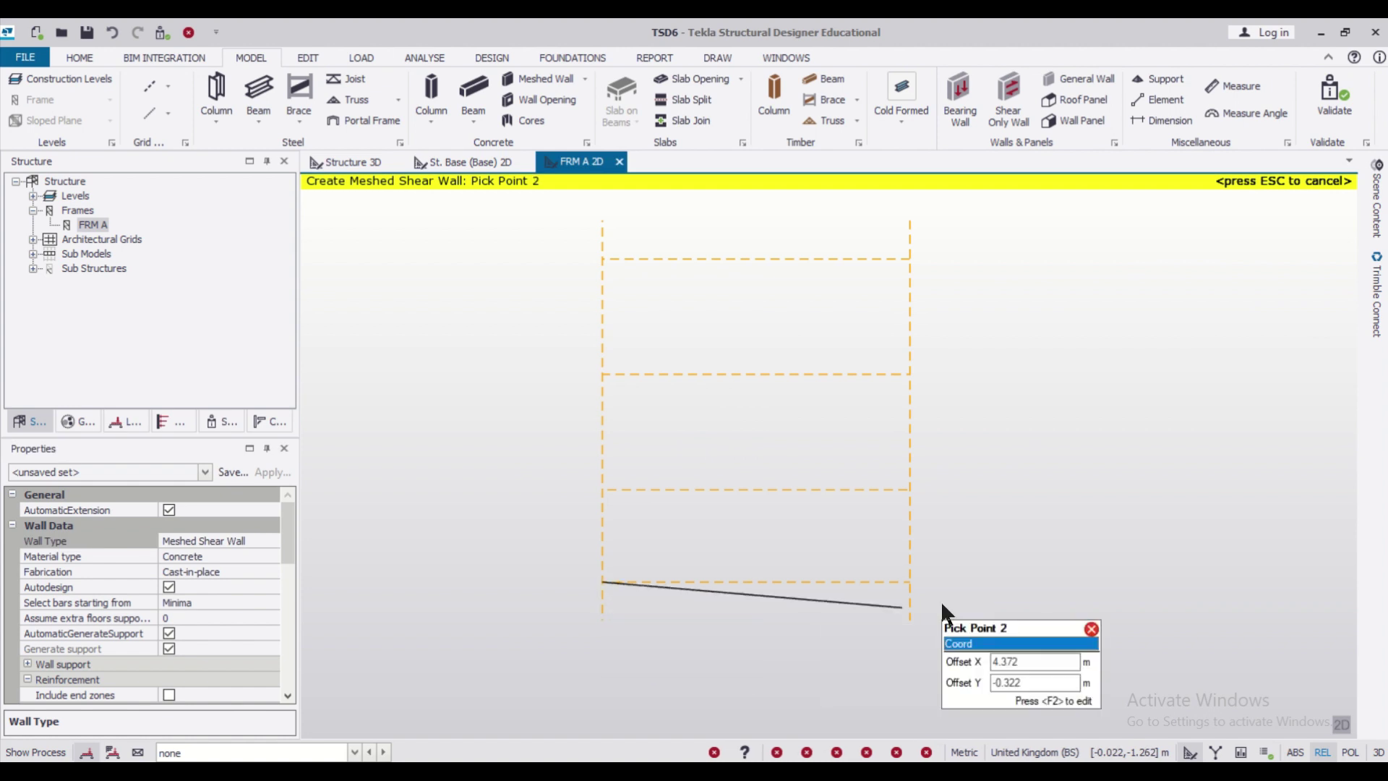
pyautogui.click(910, 581)
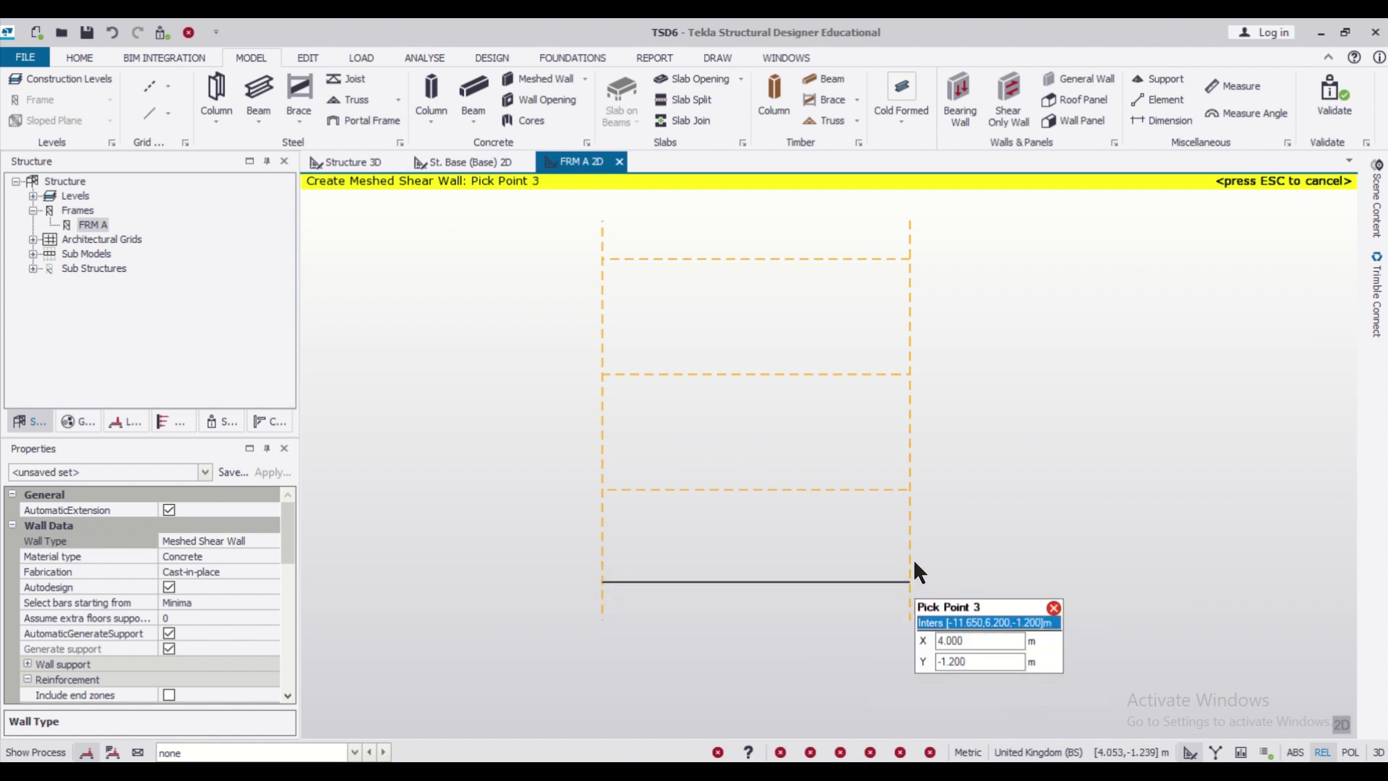
pyautogui.click(909, 374)
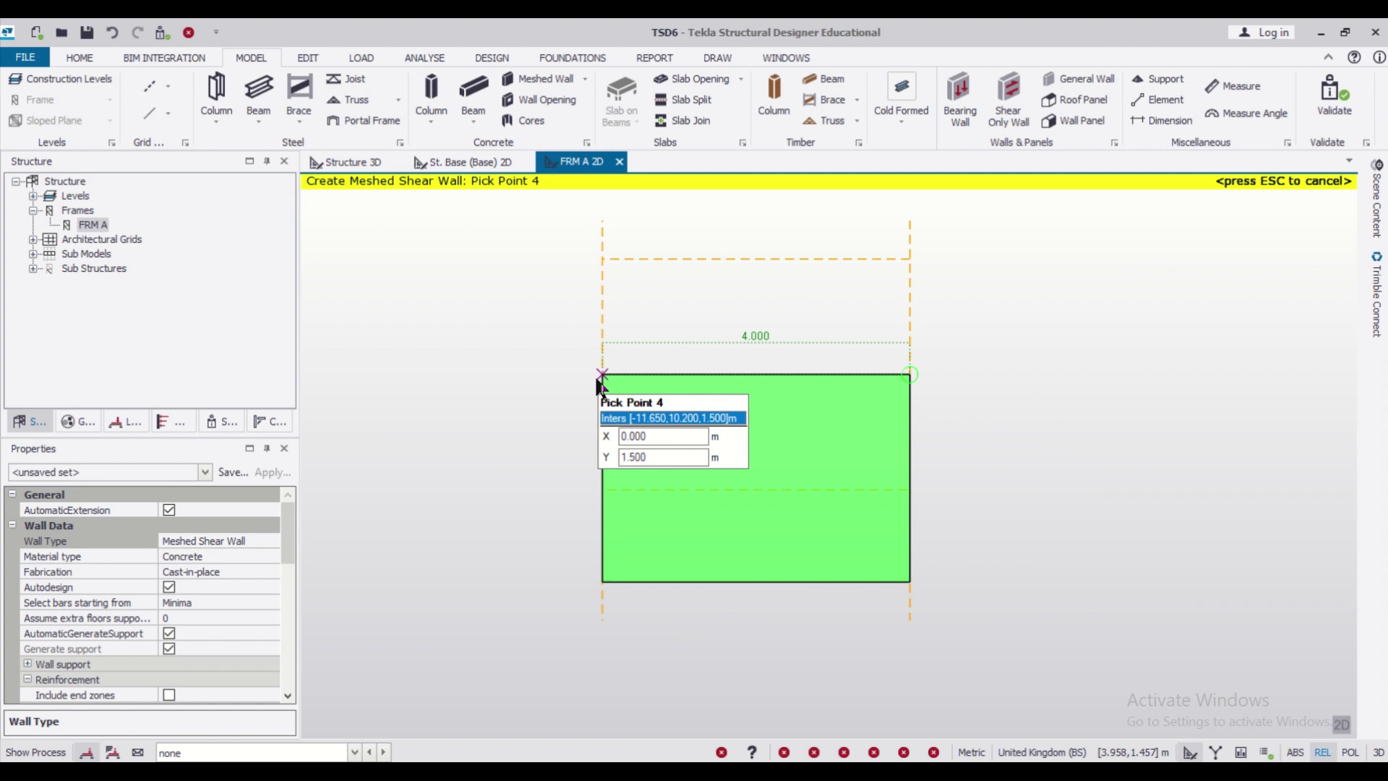
pyautogui.click(601, 375)
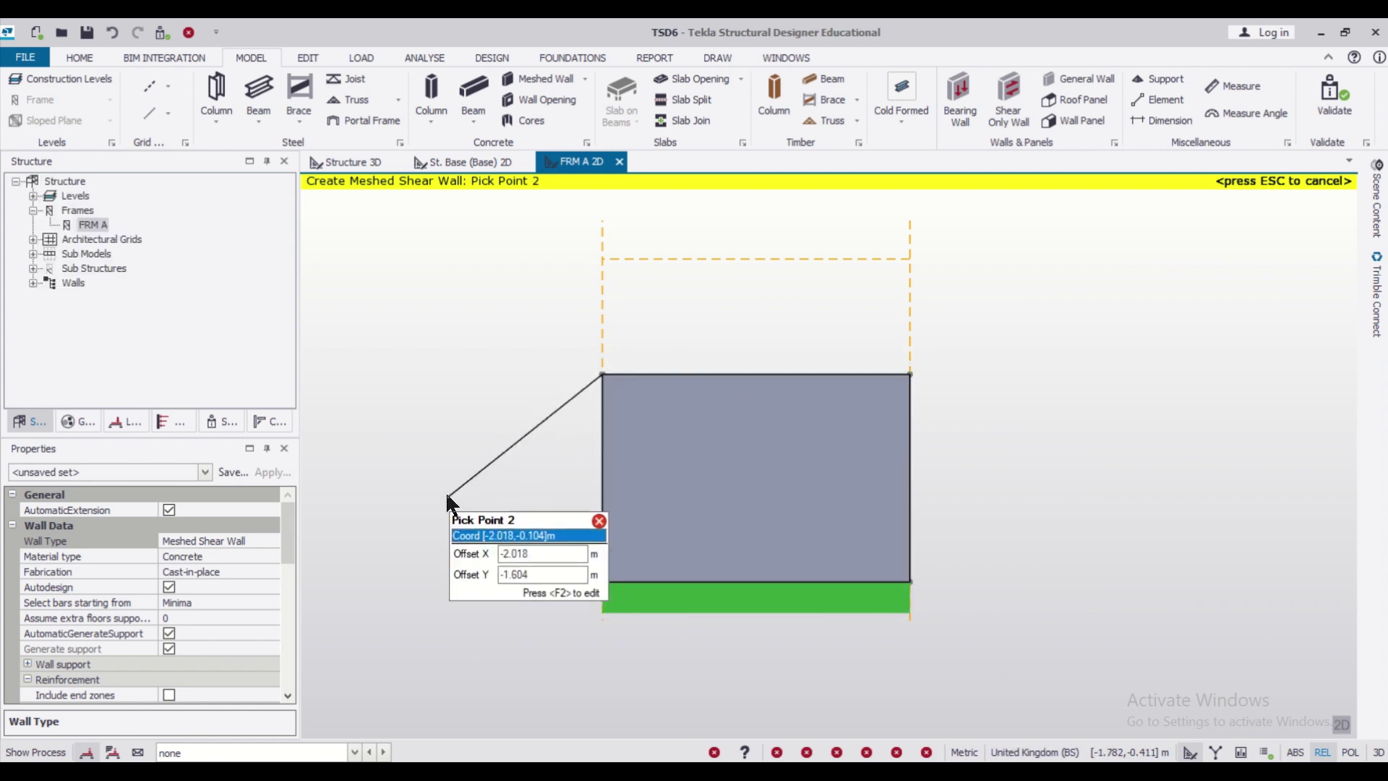
pyautogui.click(339, 160)
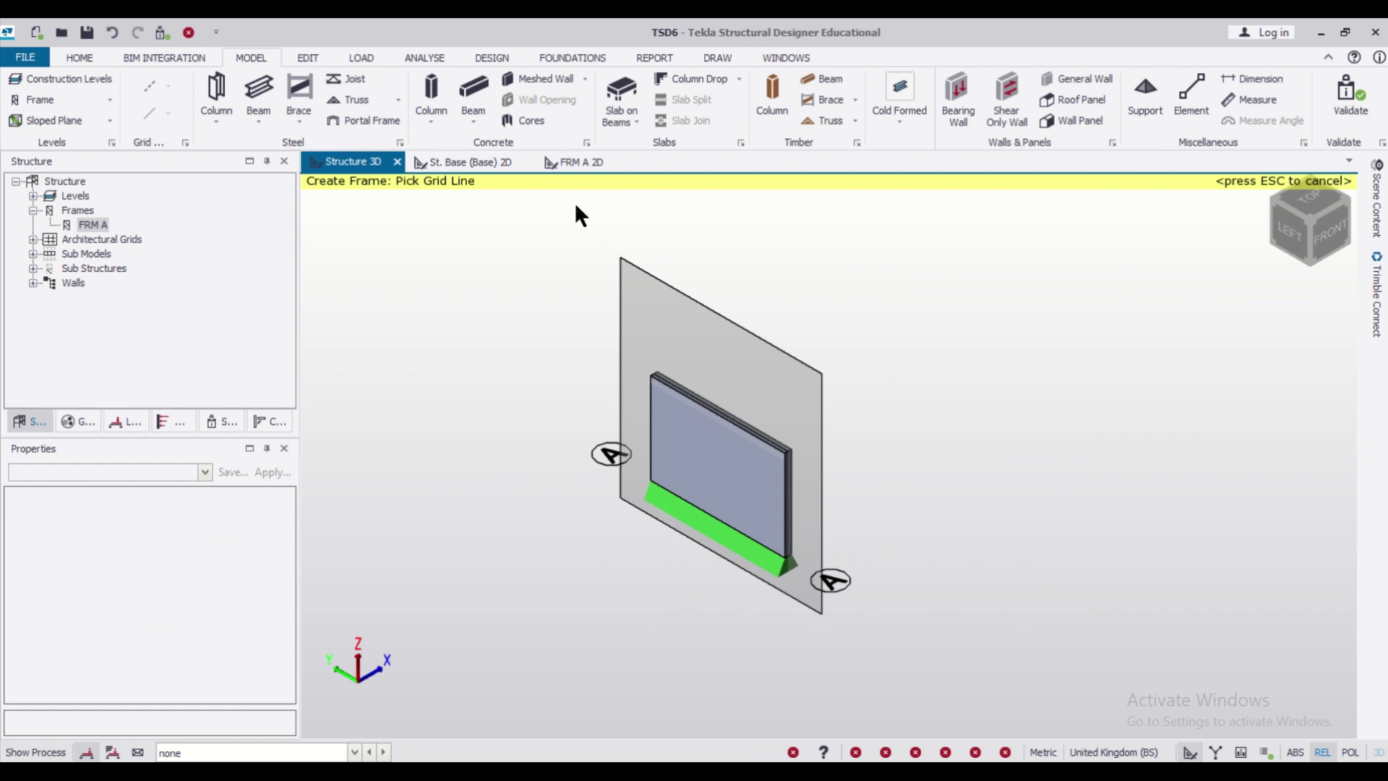
# - Go back to the FRM A 2D view, make 2 Dead the current load case, and cancel drawing
pyautogui.click(568, 162)
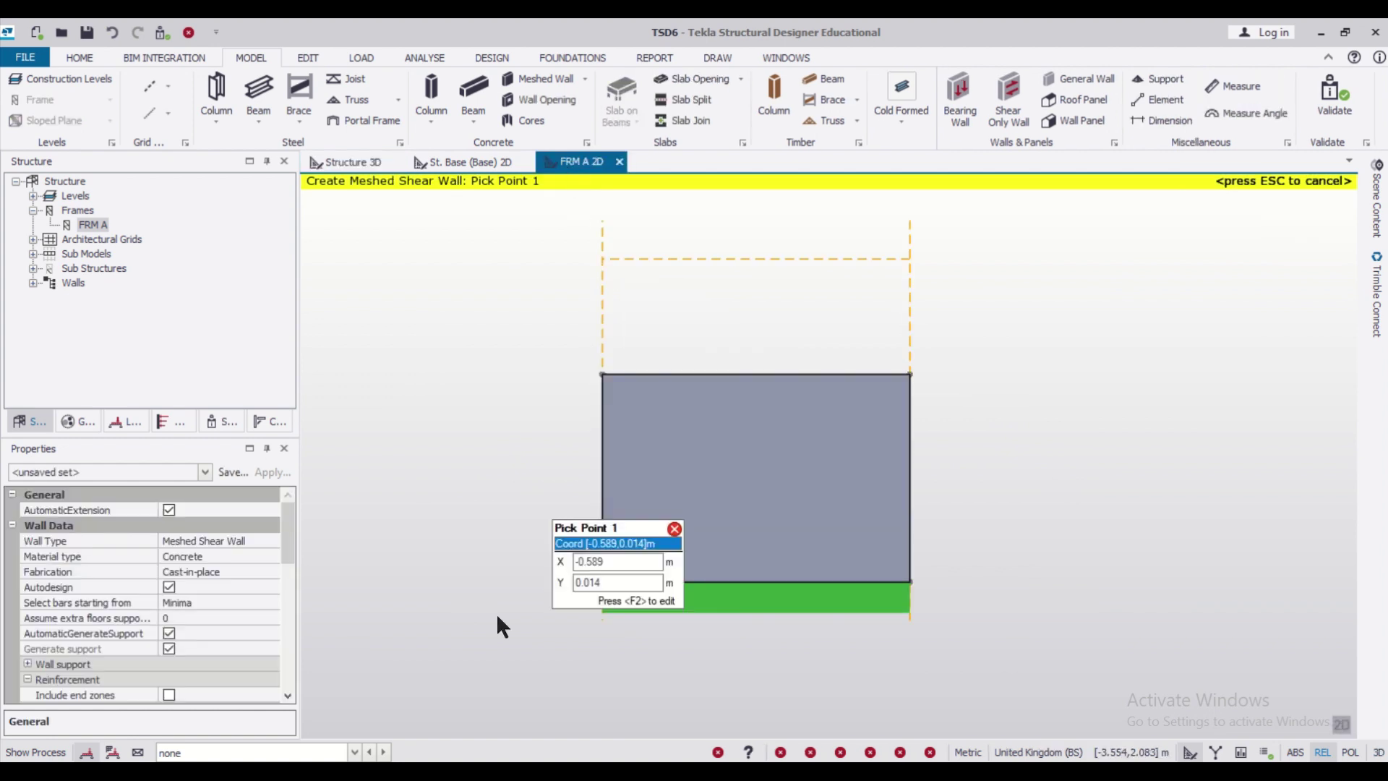
pyautogui.click(354, 752)
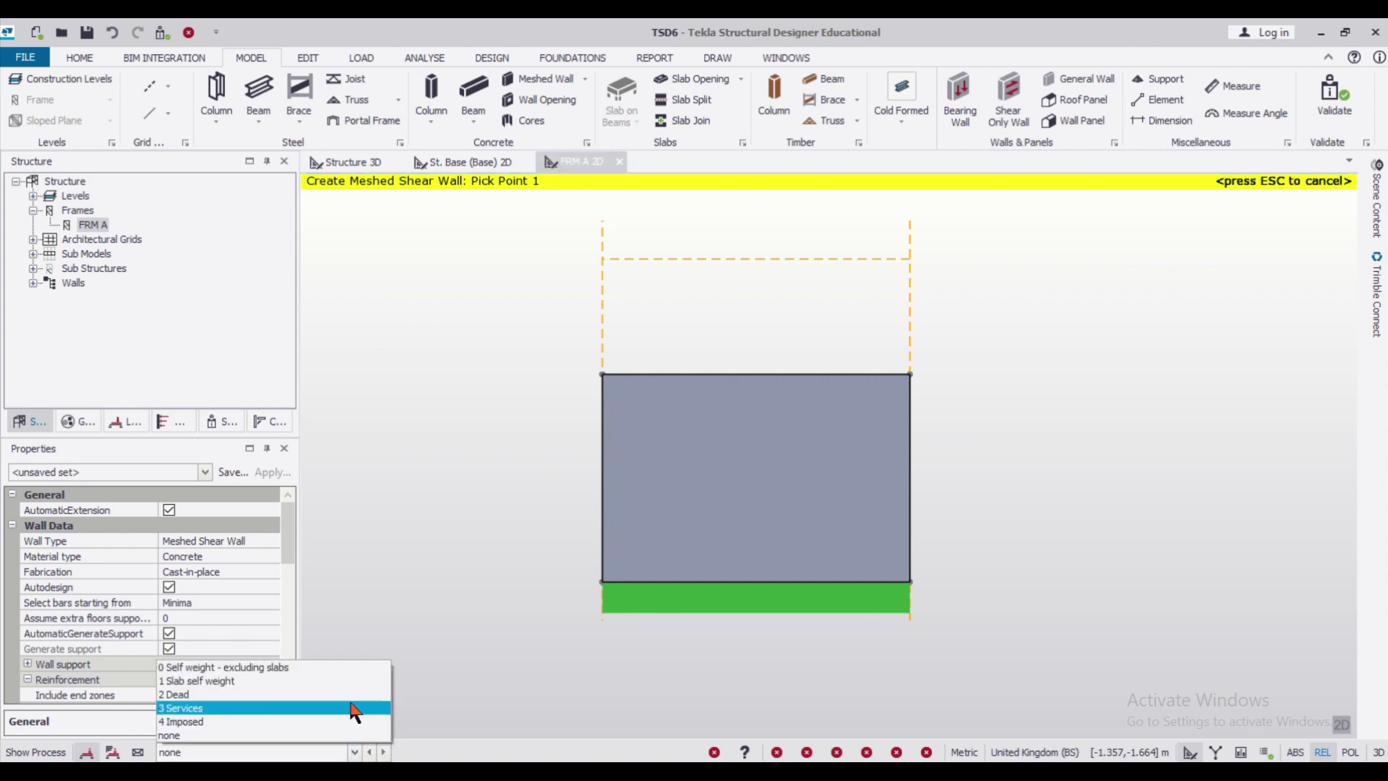
pyautogui.click(352, 694)
pyautogui.press('Escape')
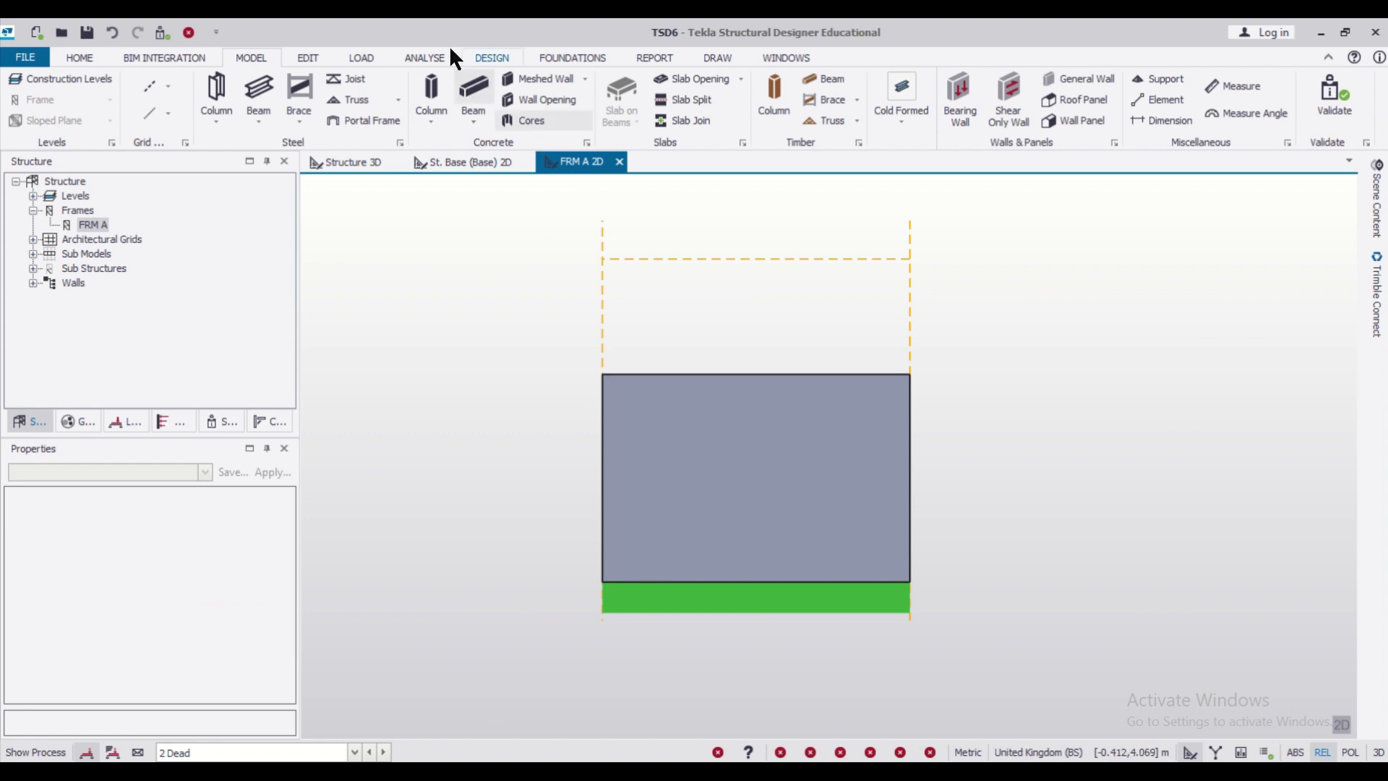
# - Start a variable patch load in the FRM A elevation with its direction set to Global X
pyautogui.click(362, 58)
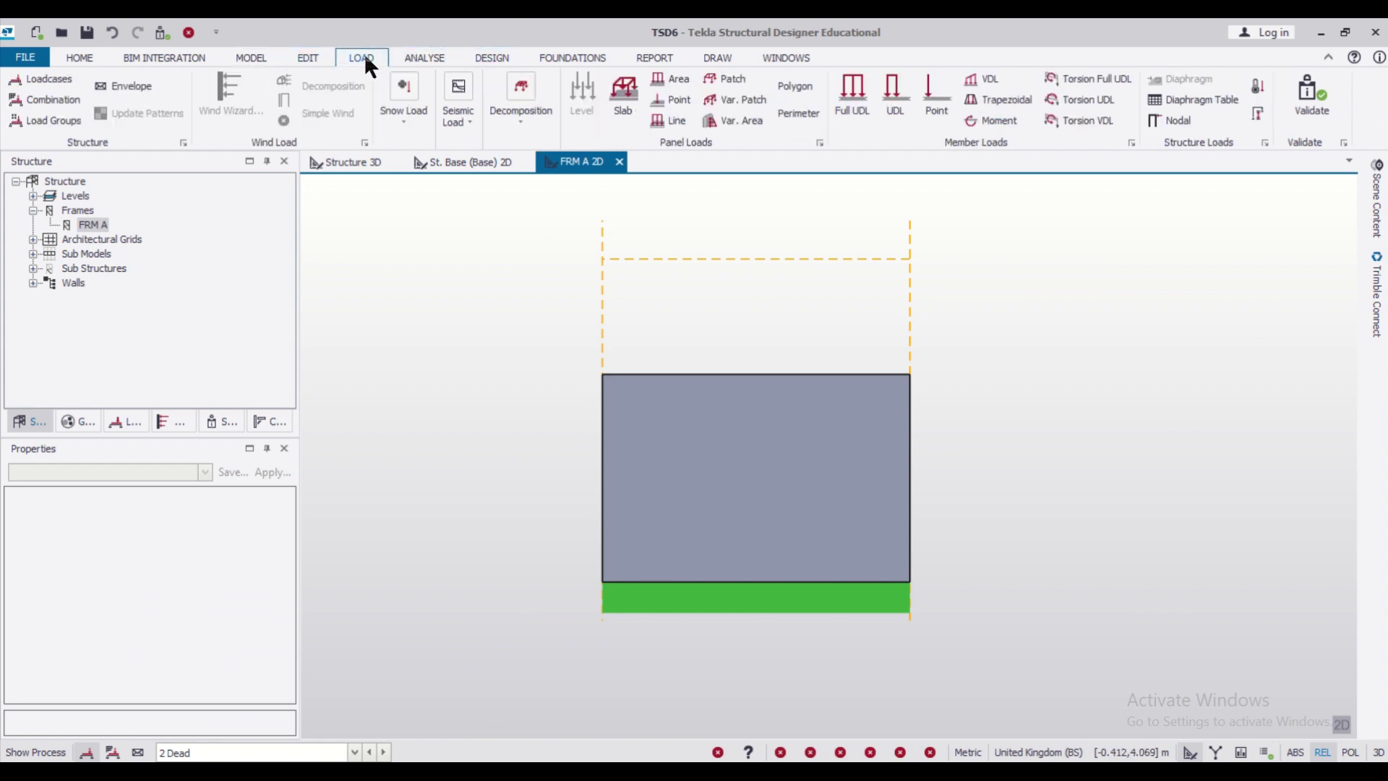
pyautogui.click(743, 97)
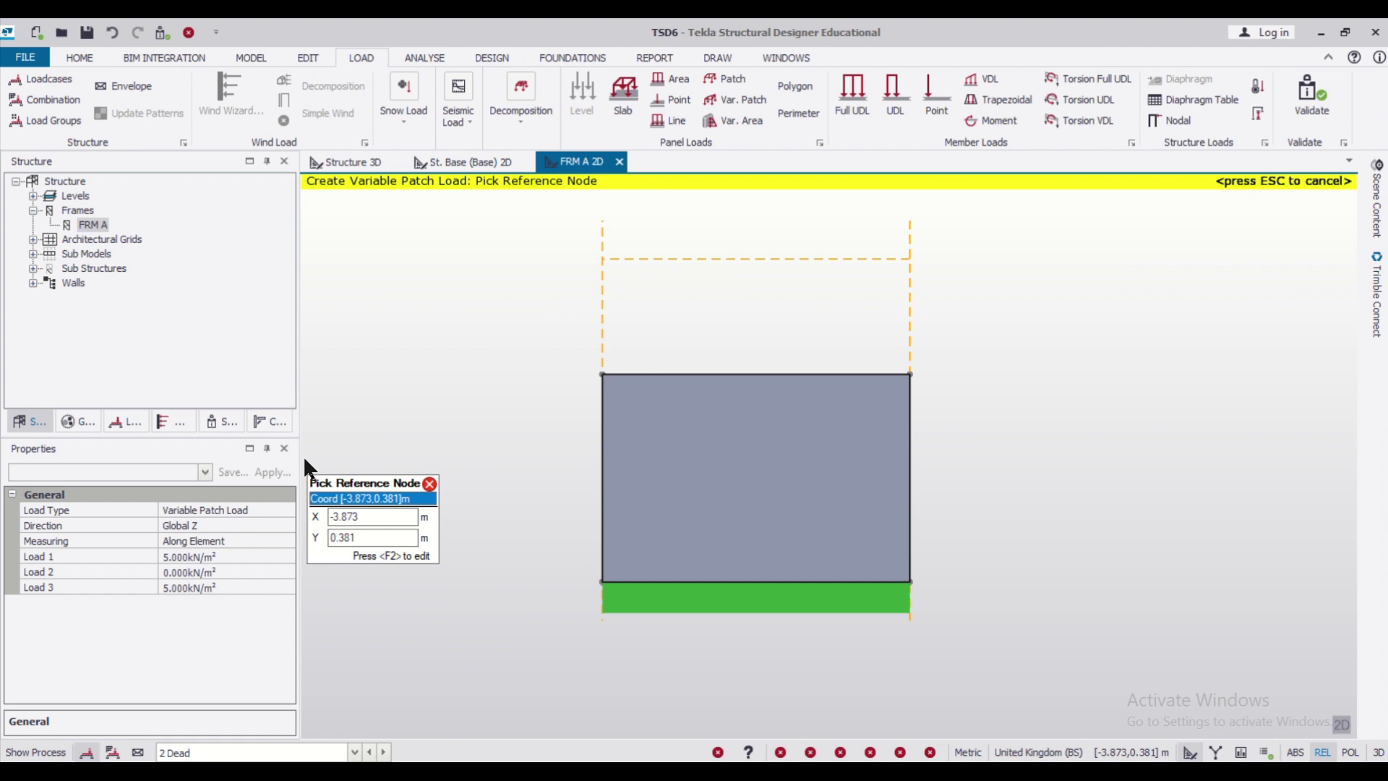
pyautogui.click(363, 166)
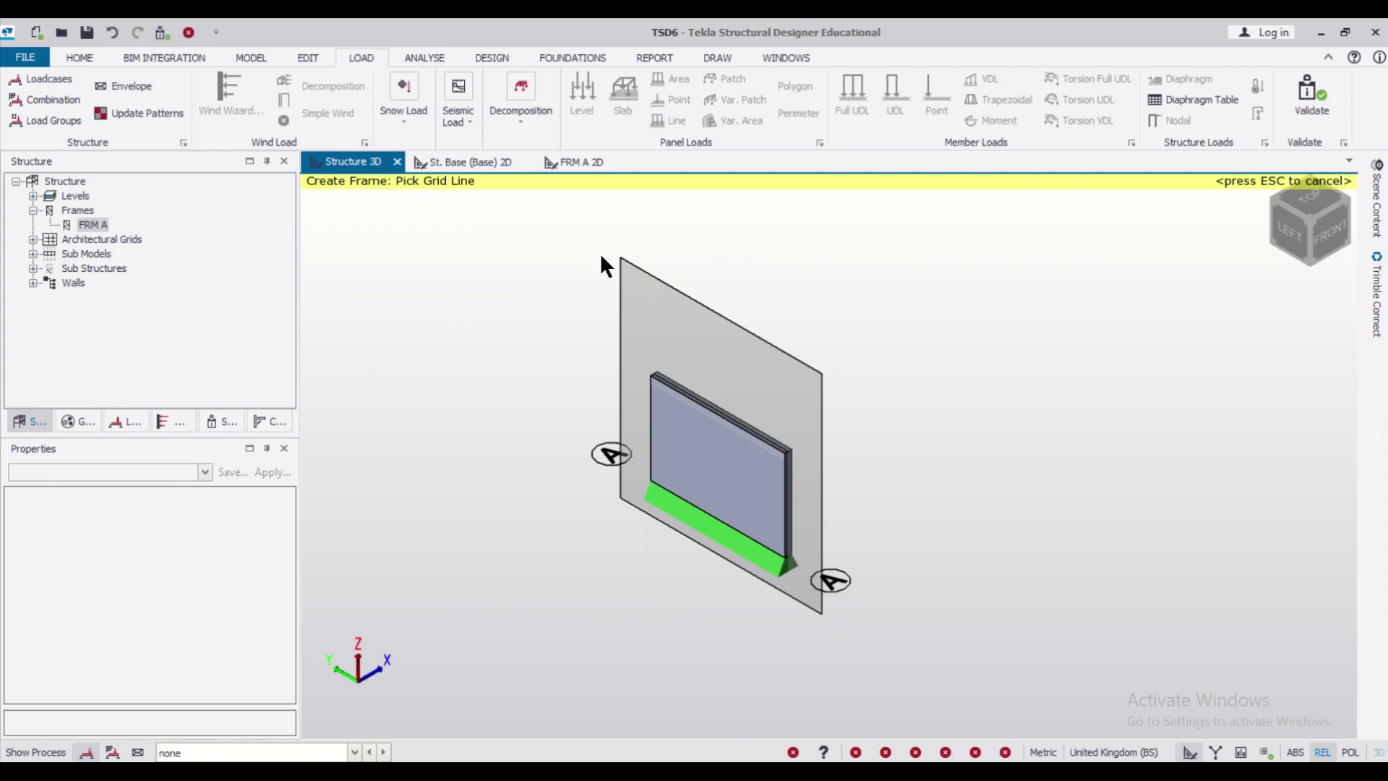
pyautogui.click(587, 164)
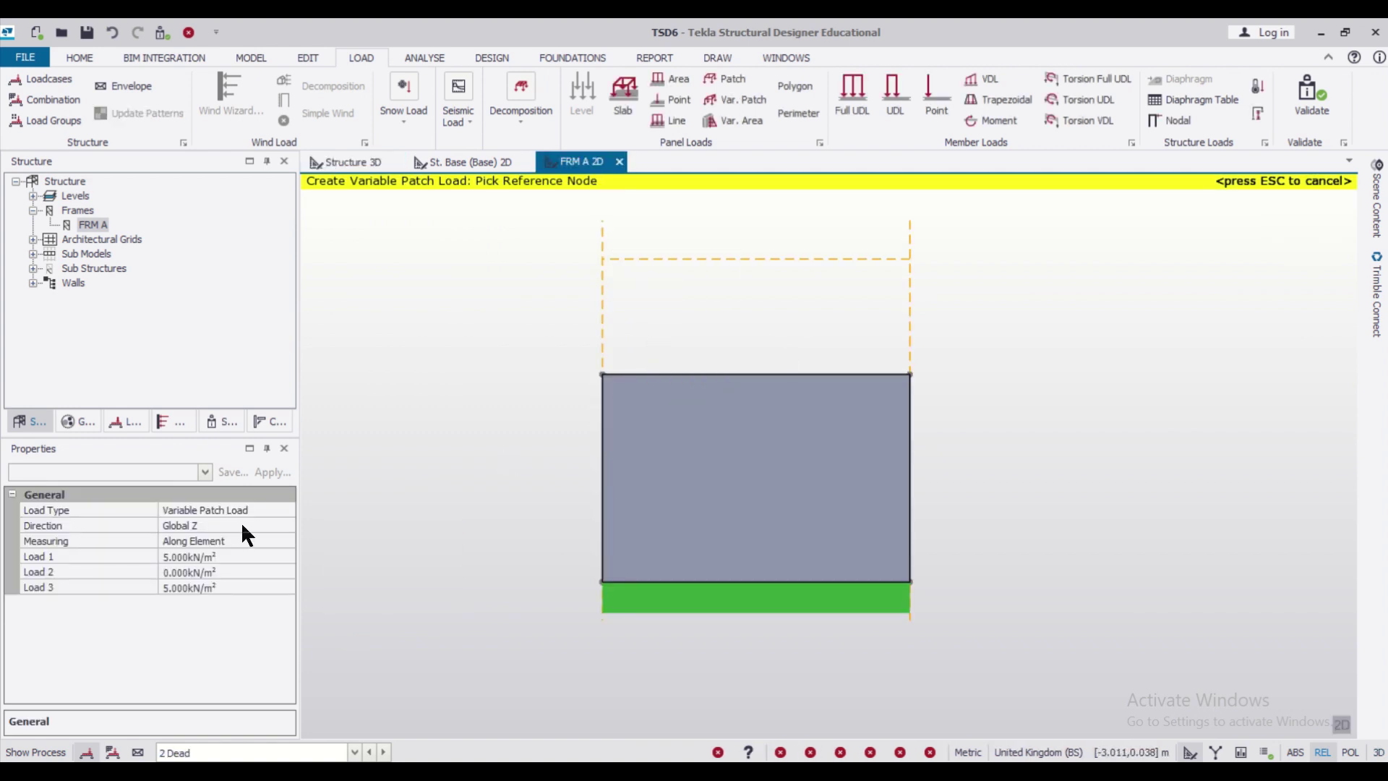
pyautogui.click(270, 526)
pyautogui.click(287, 526)
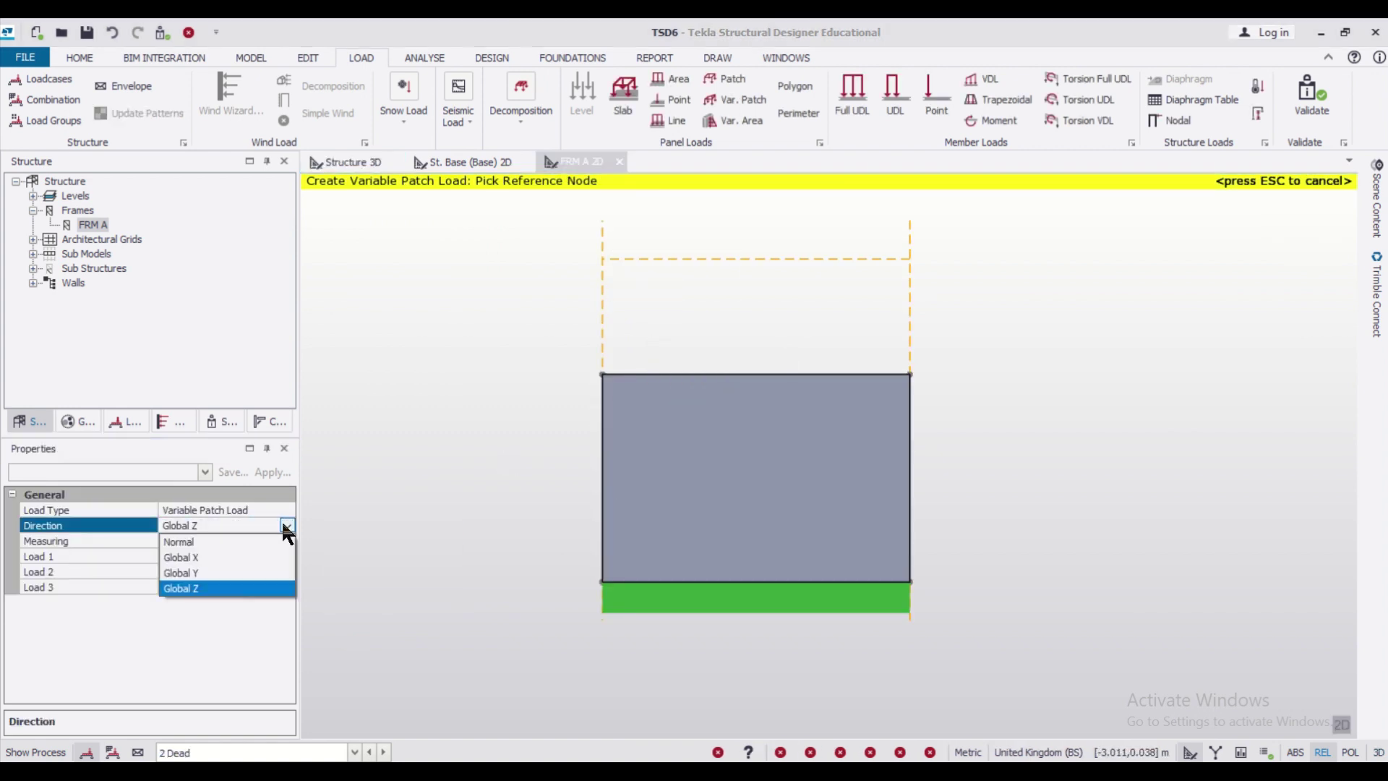
pyautogui.click(266, 558)
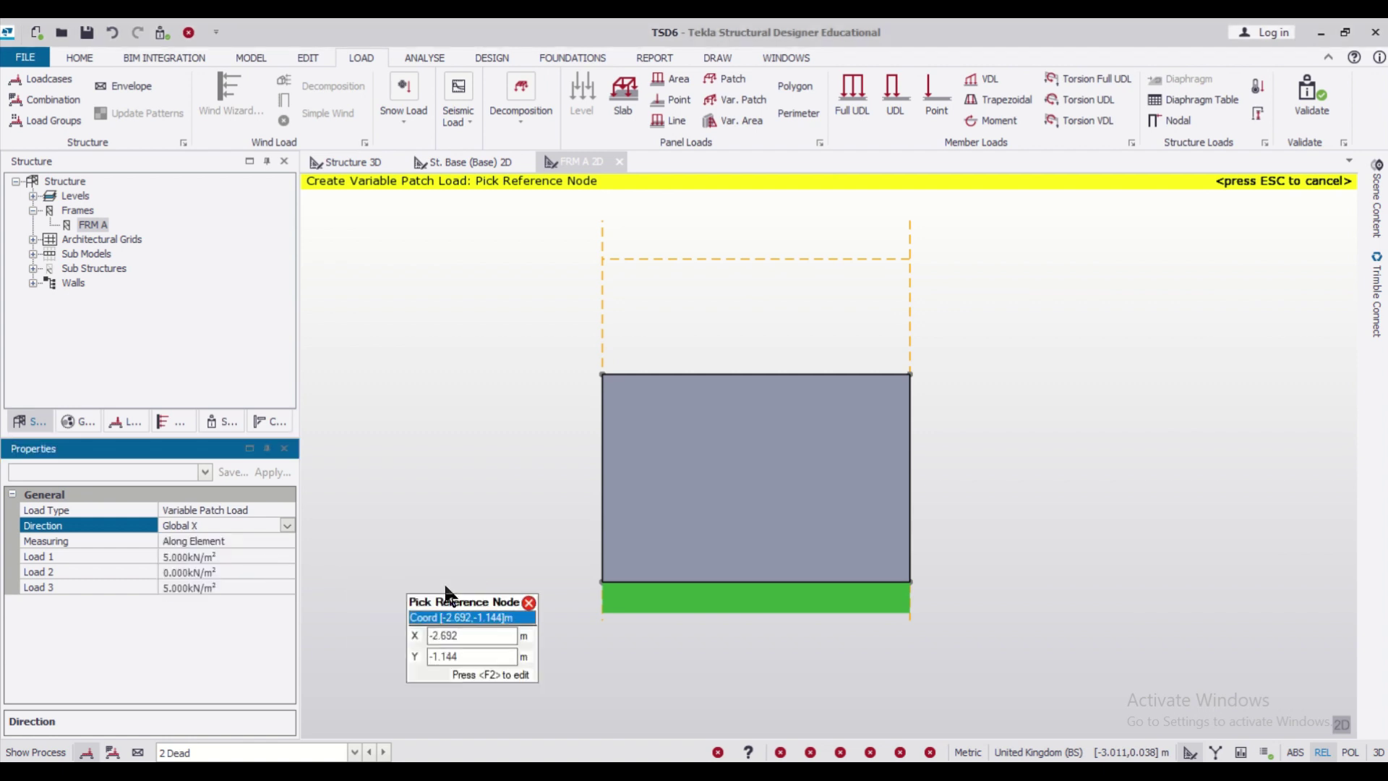
# - Pick the bottom-left reference node, outline the whole wall panel, and place load points at the left corners
pyautogui.click(600, 582)
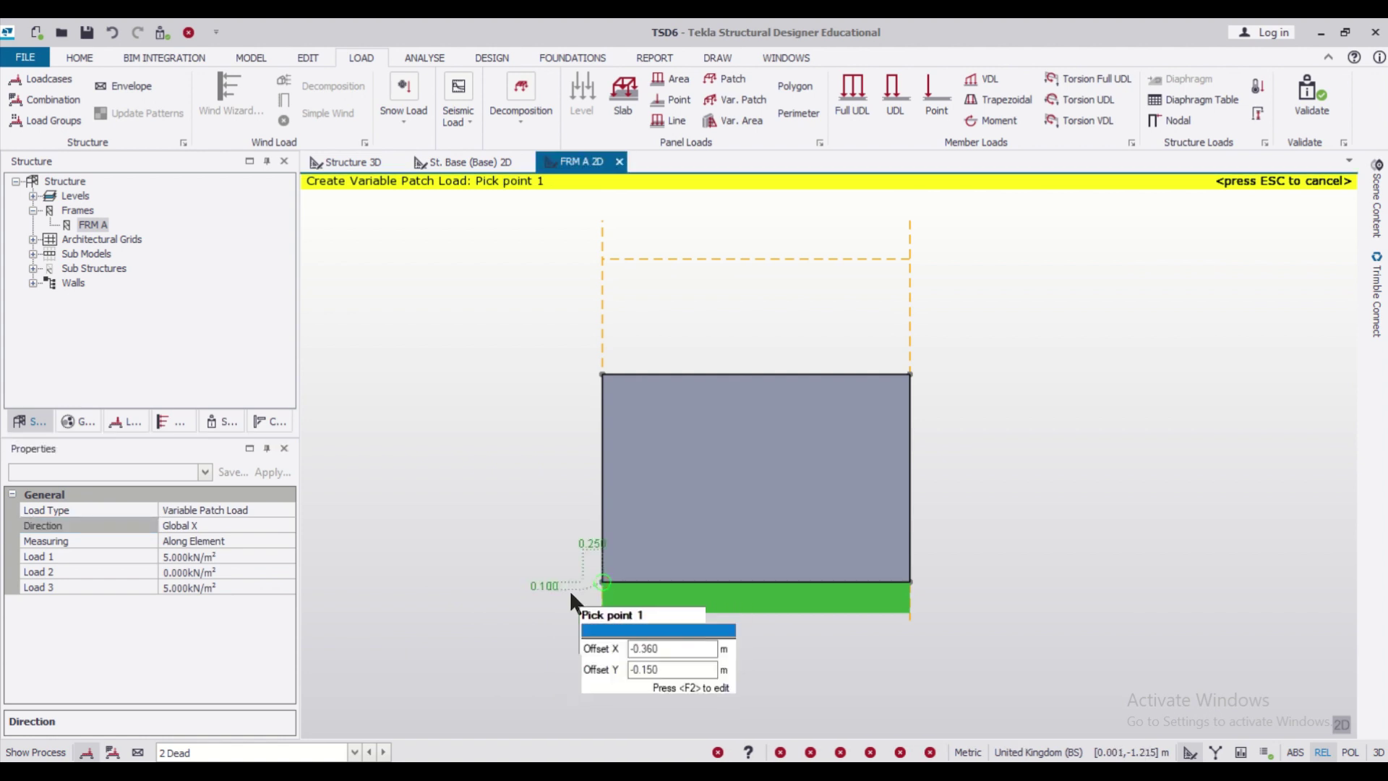
pyautogui.click(910, 582)
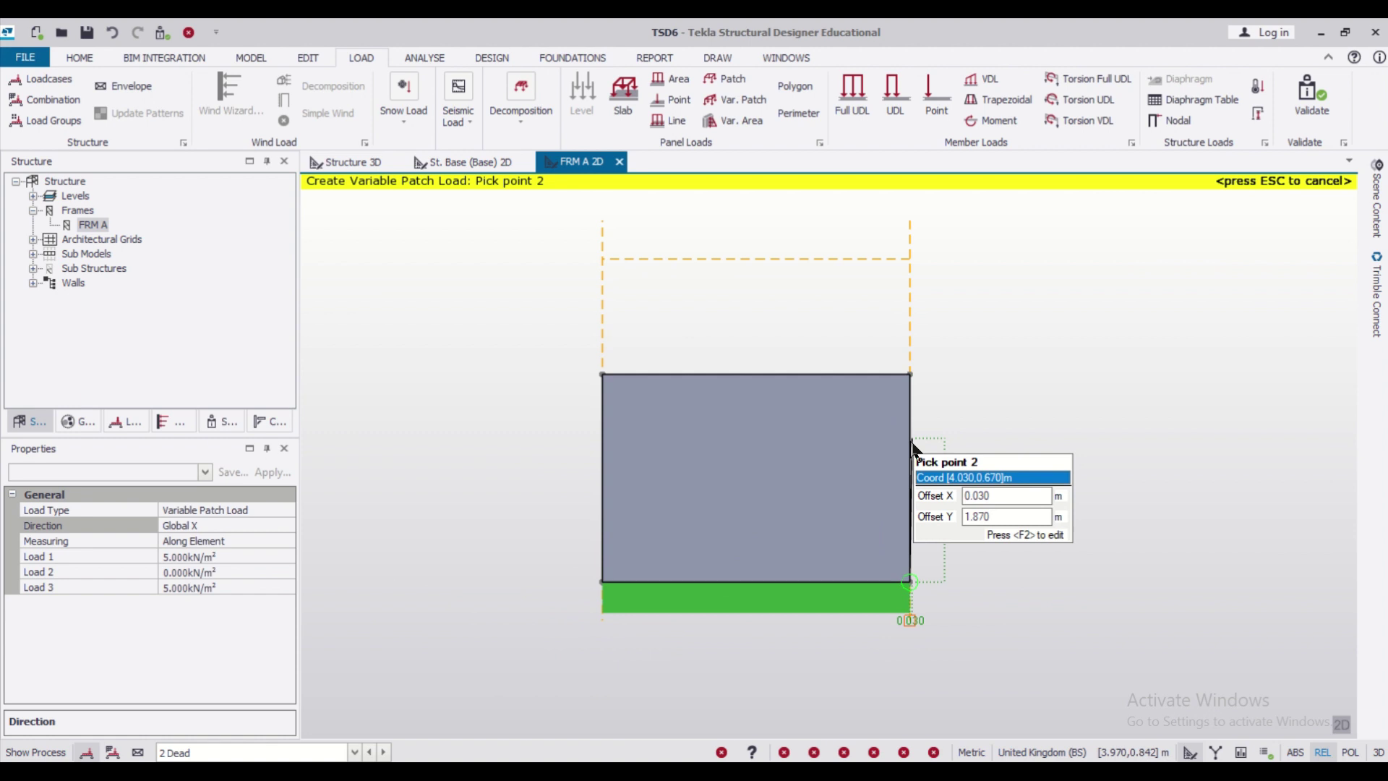
pyautogui.click(909, 374)
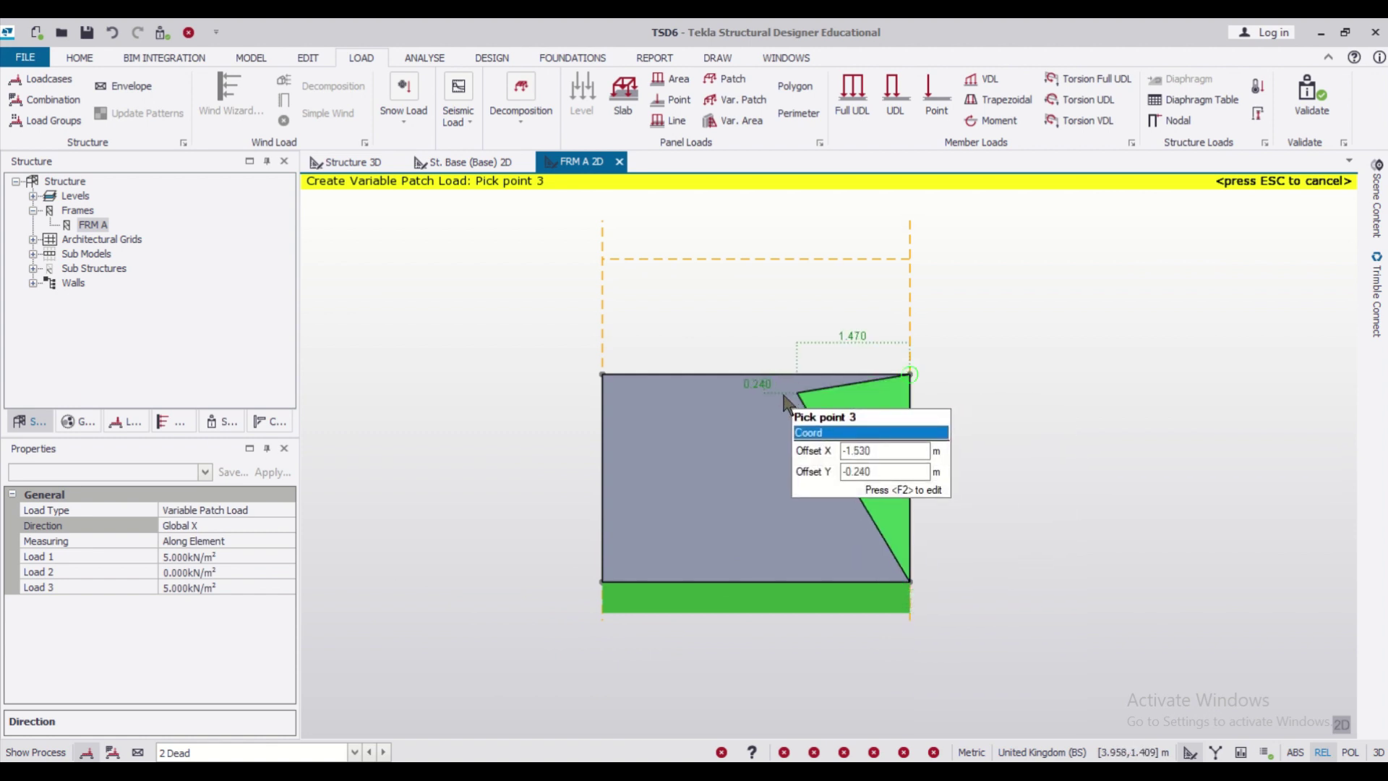
pyautogui.click(600, 375)
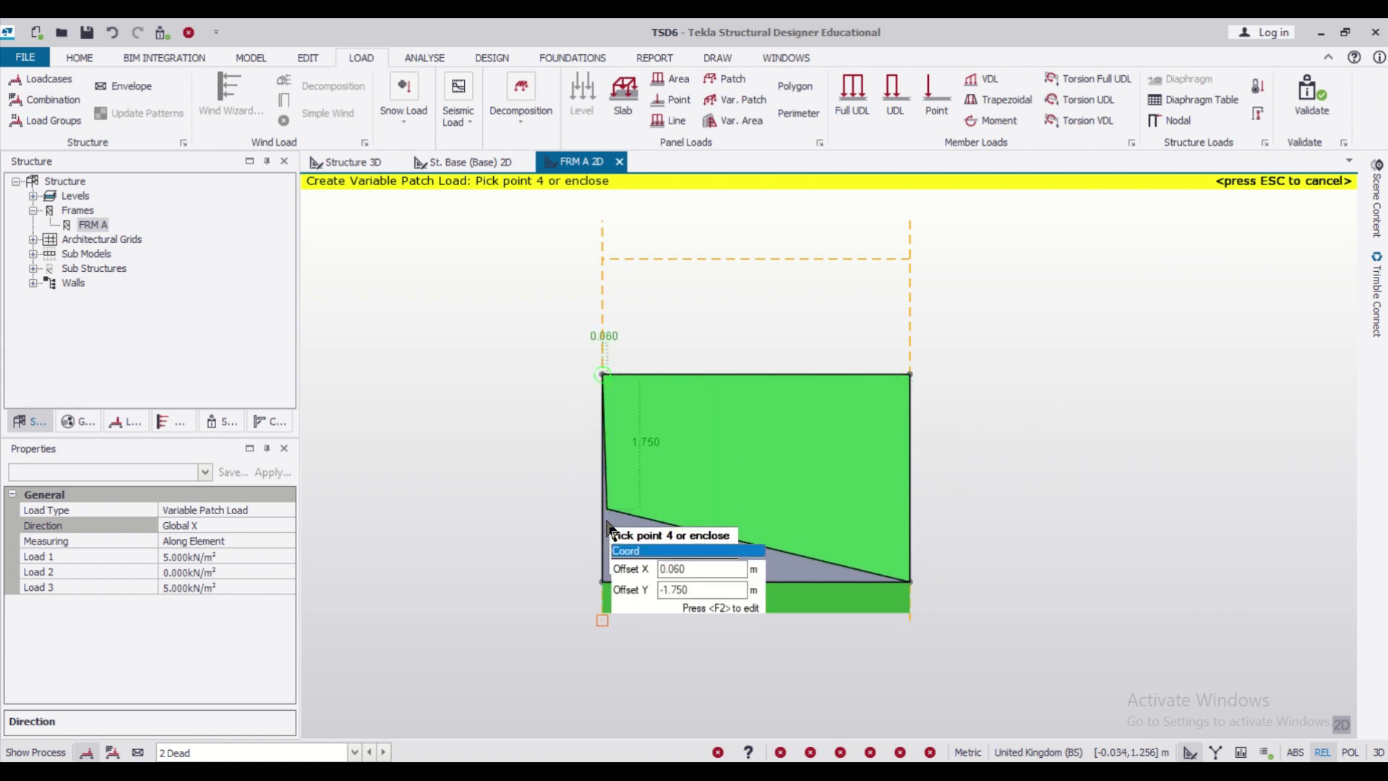
pyautogui.click(602, 581)
pyautogui.click(605, 581)
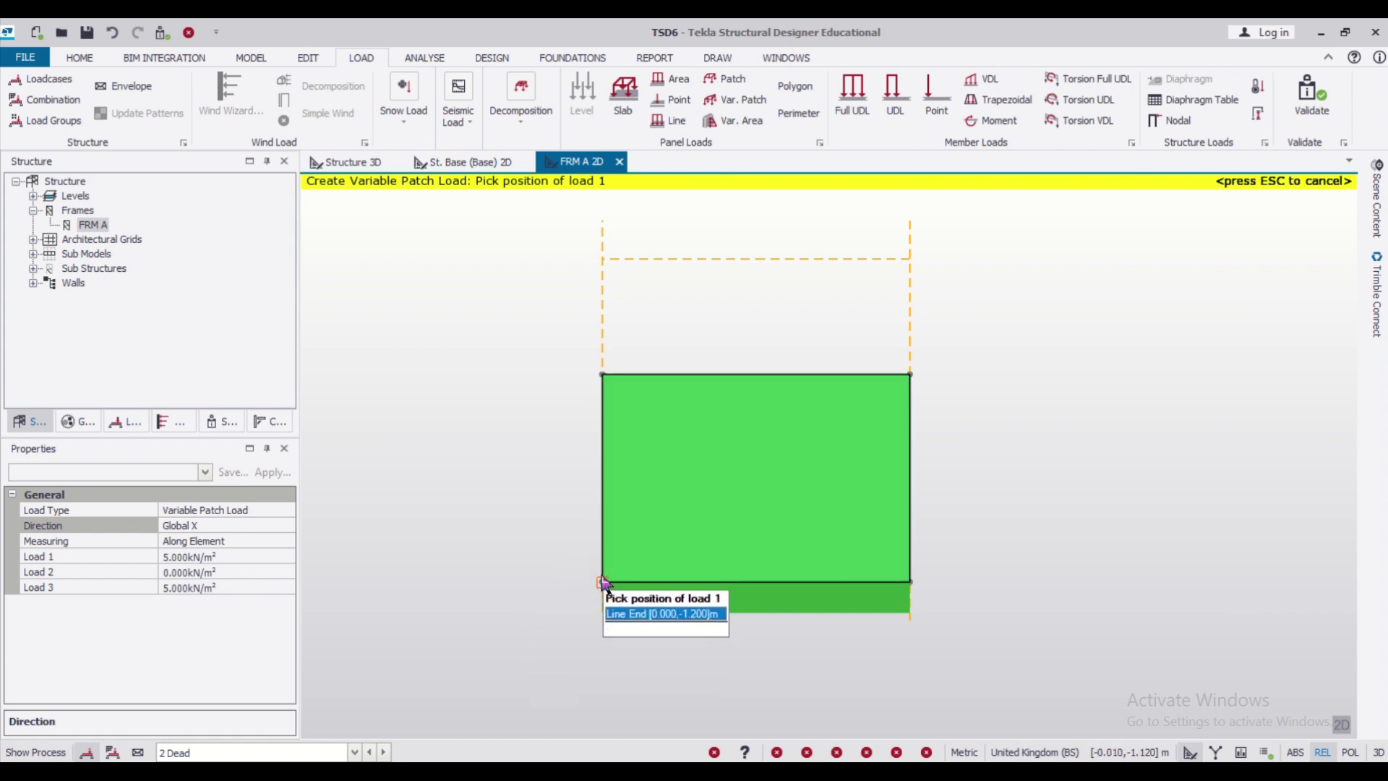
pyautogui.click(602, 580)
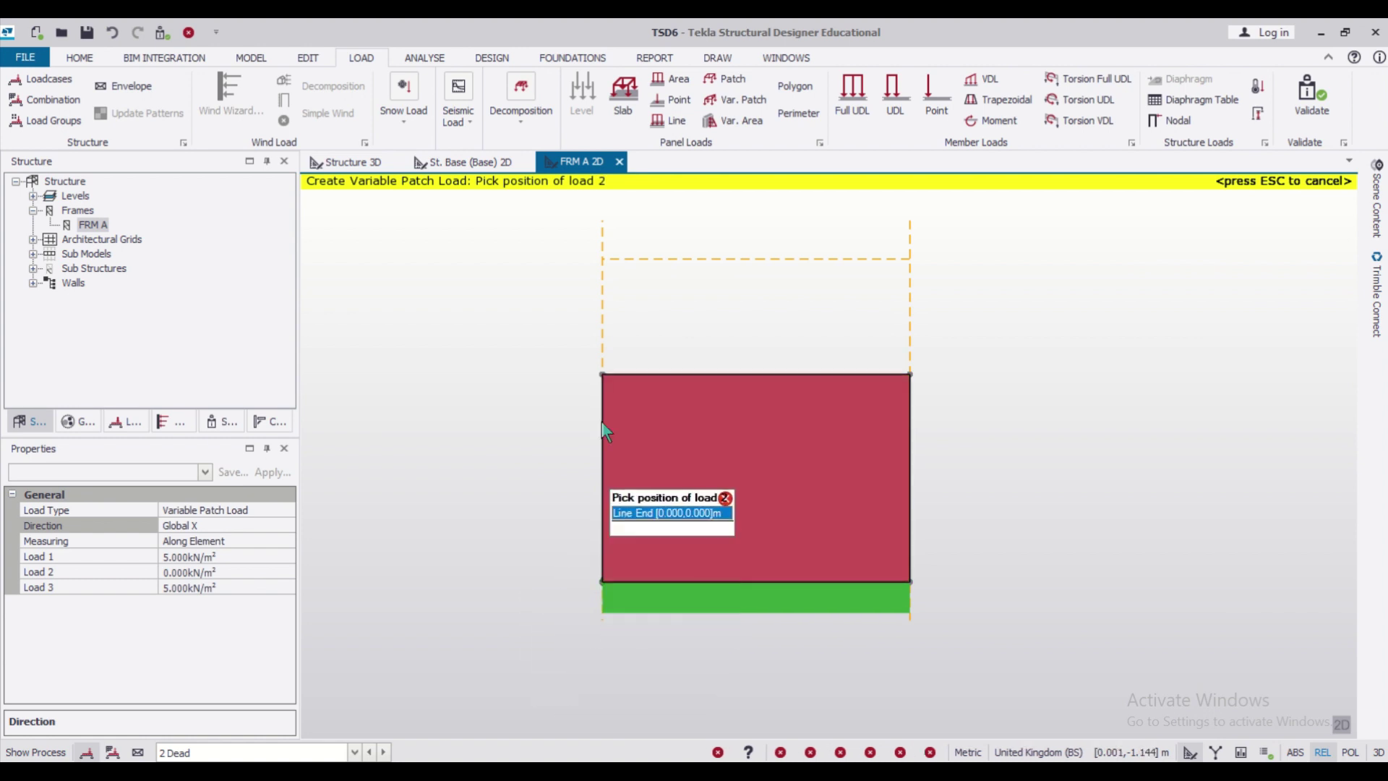
pyautogui.click(602, 375)
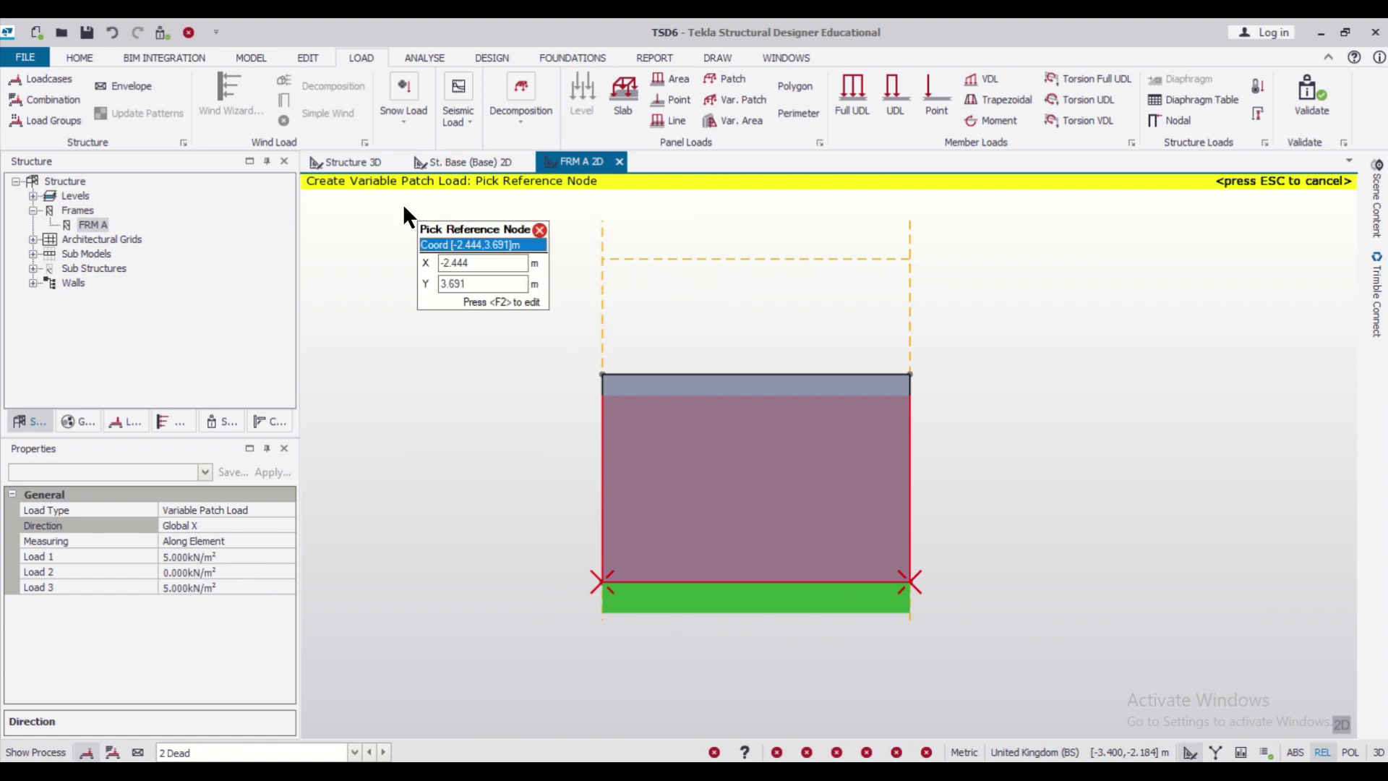
pyautogui.click(373, 166)
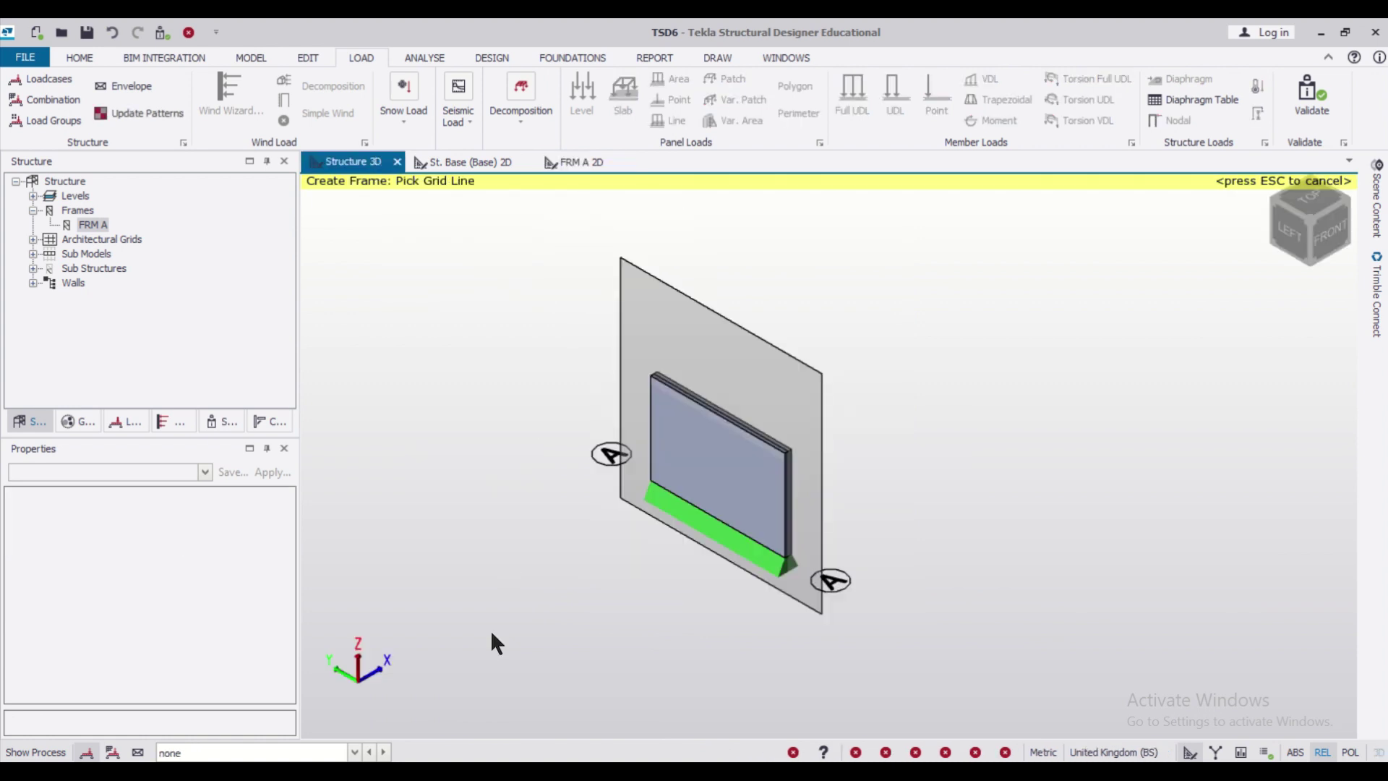
# - Display the 2 Dead load case in 3D, zoom to the loaded wall, and validate the model
pyautogui.click(355, 752)
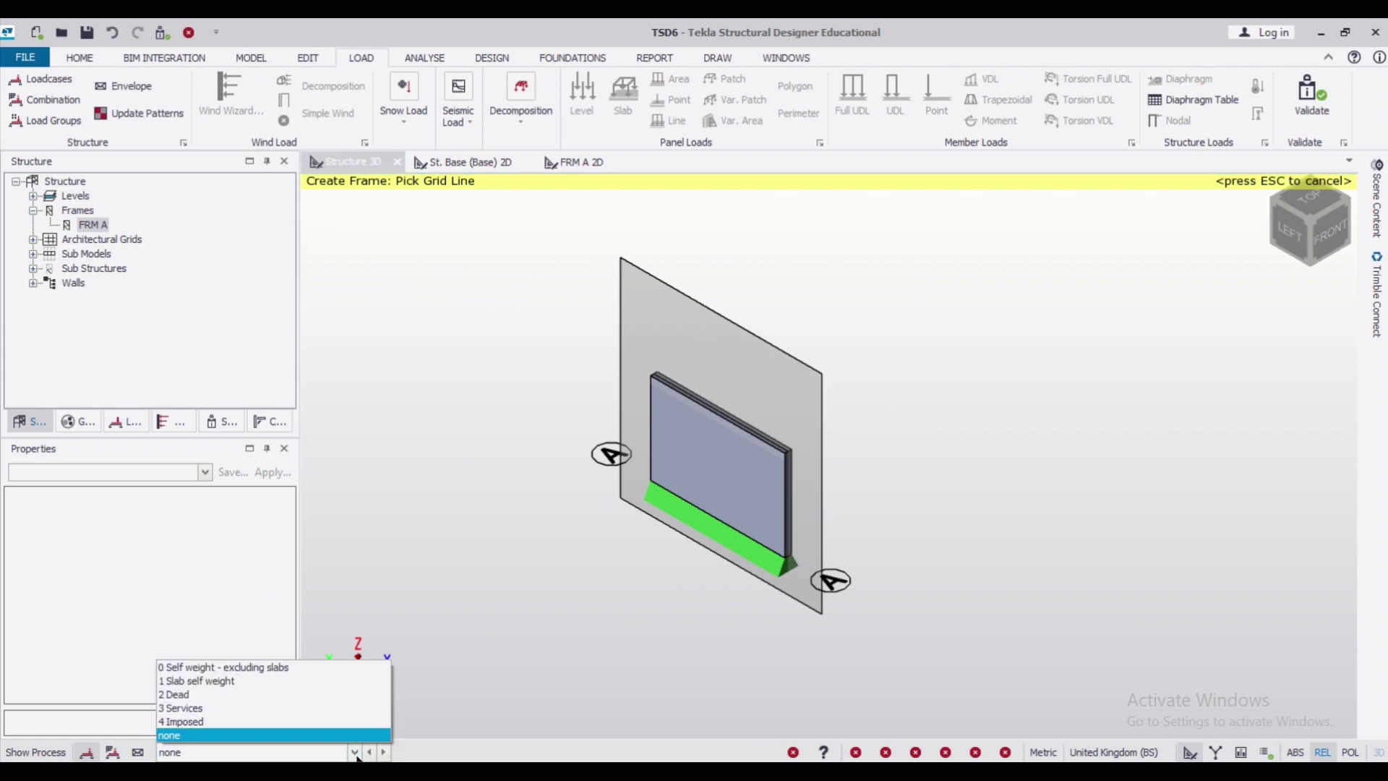
pyautogui.click(353, 695)
pyautogui.scroll(2, 830, 490)
pyautogui.moveTo(831, 489); pyautogui.dragTo(882, 434, button='middle')
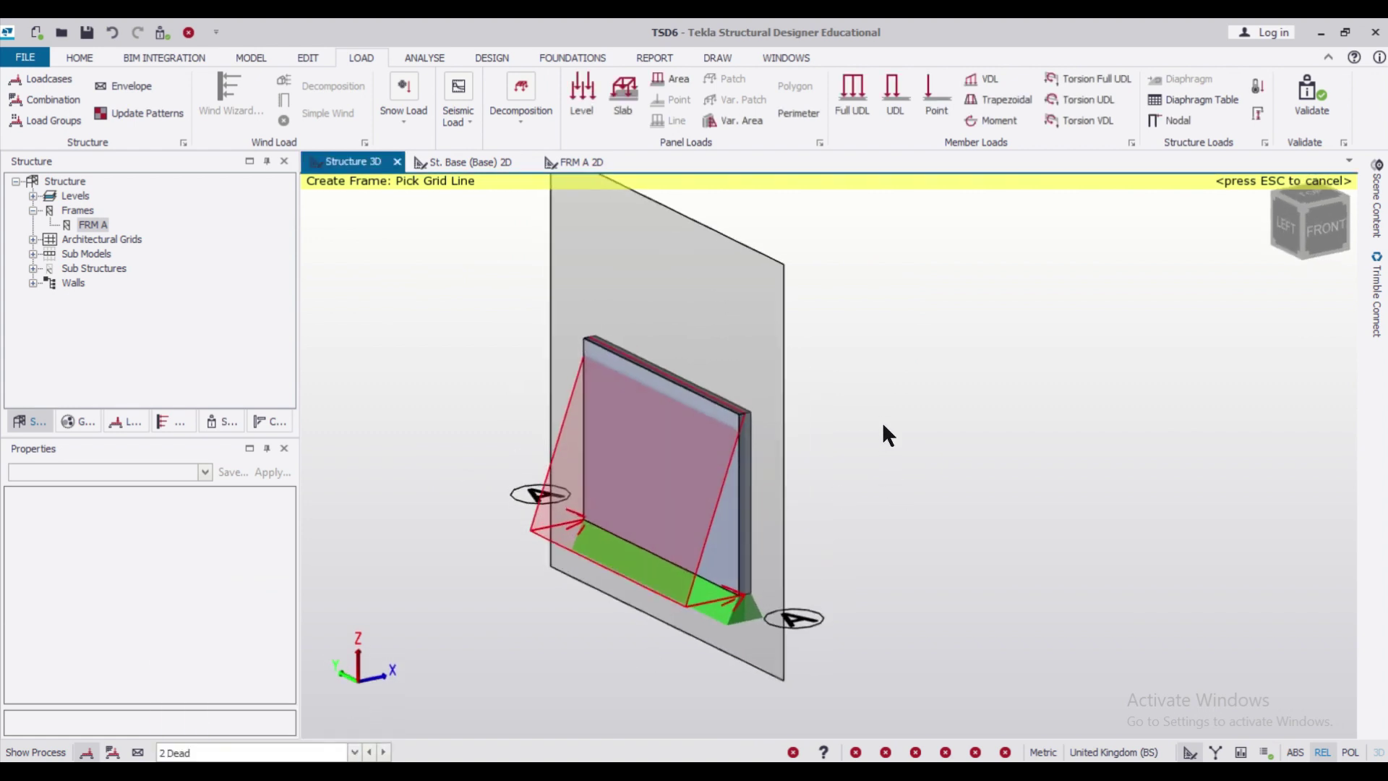
pyautogui.click(162, 31)
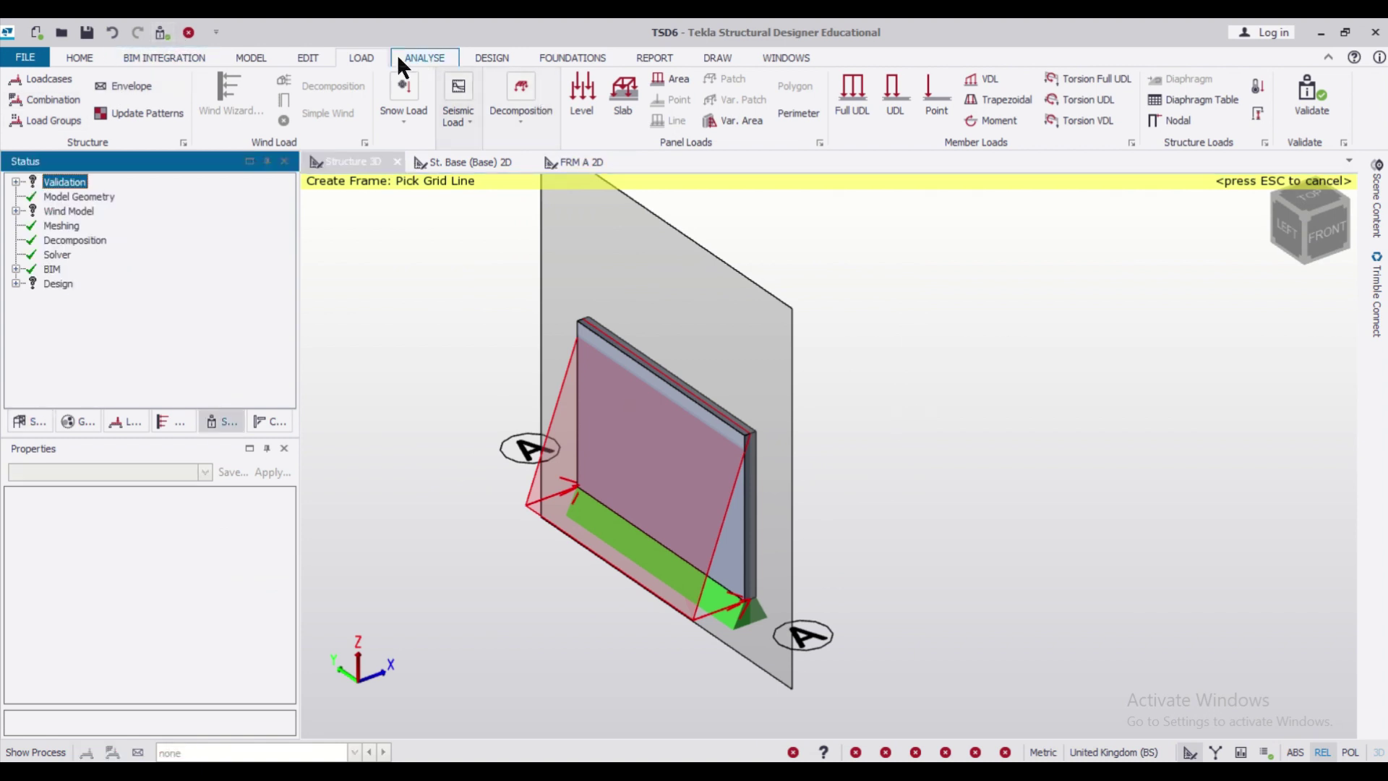
# - Generate the Operating combination 1.4D+1.6I+1.6RI with the combination wizard and accept it
pyautogui.click(68, 101)
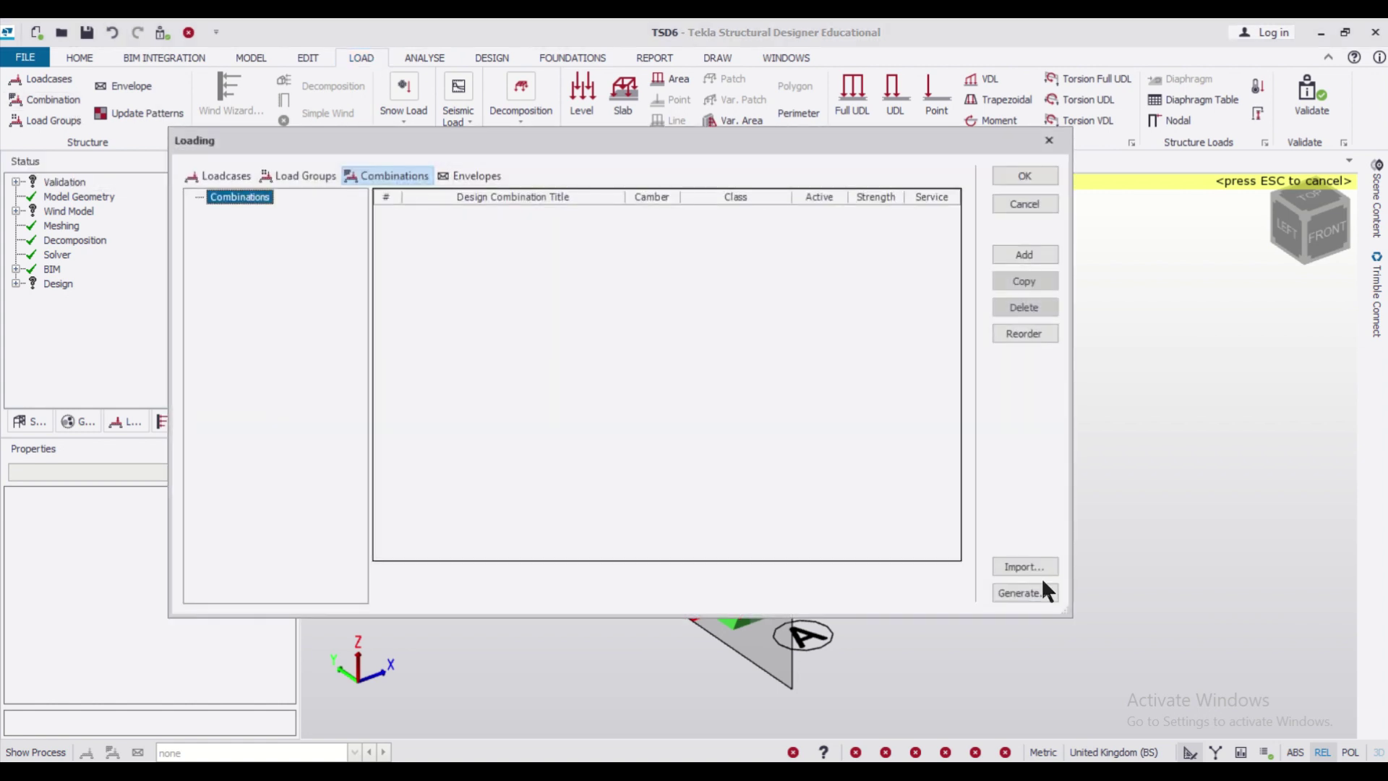
pyautogui.click(1028, 591)
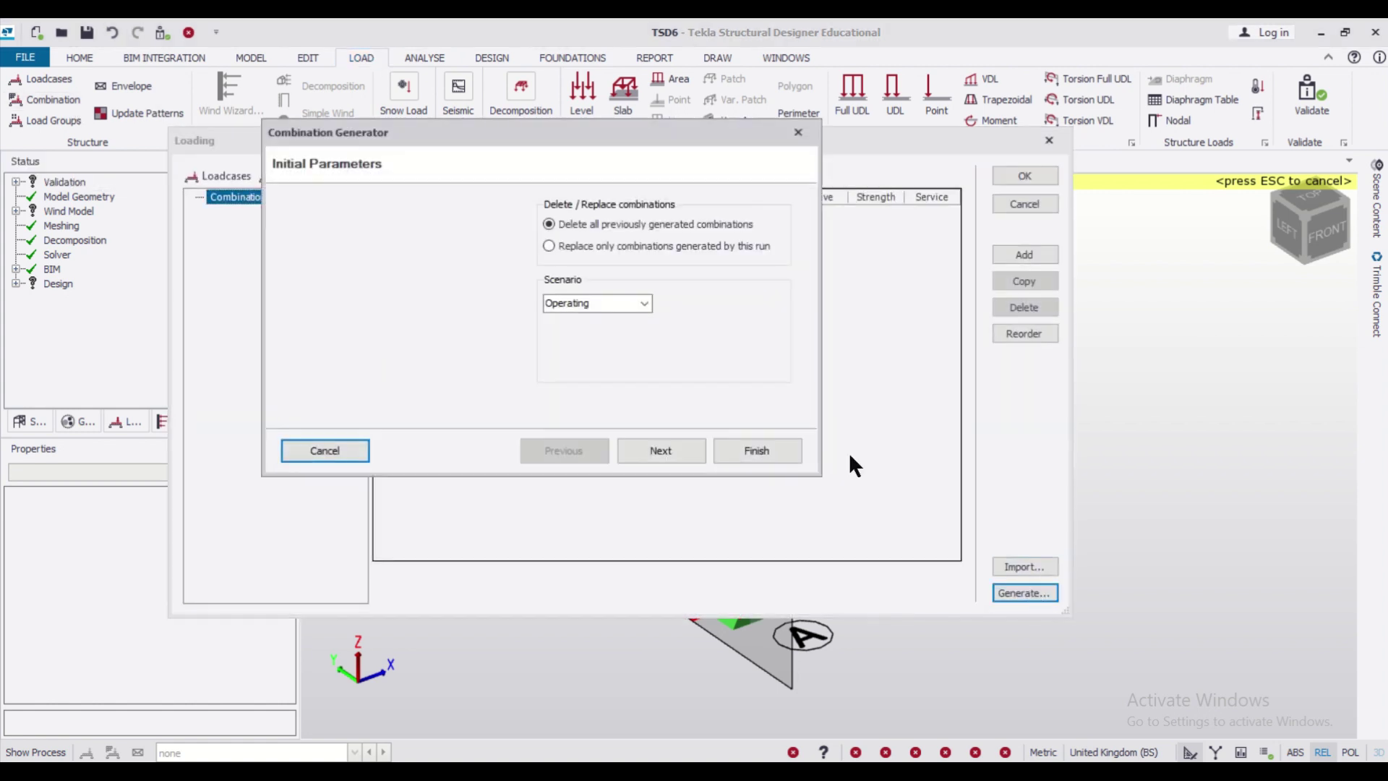
pyautogui.click(648, 450)
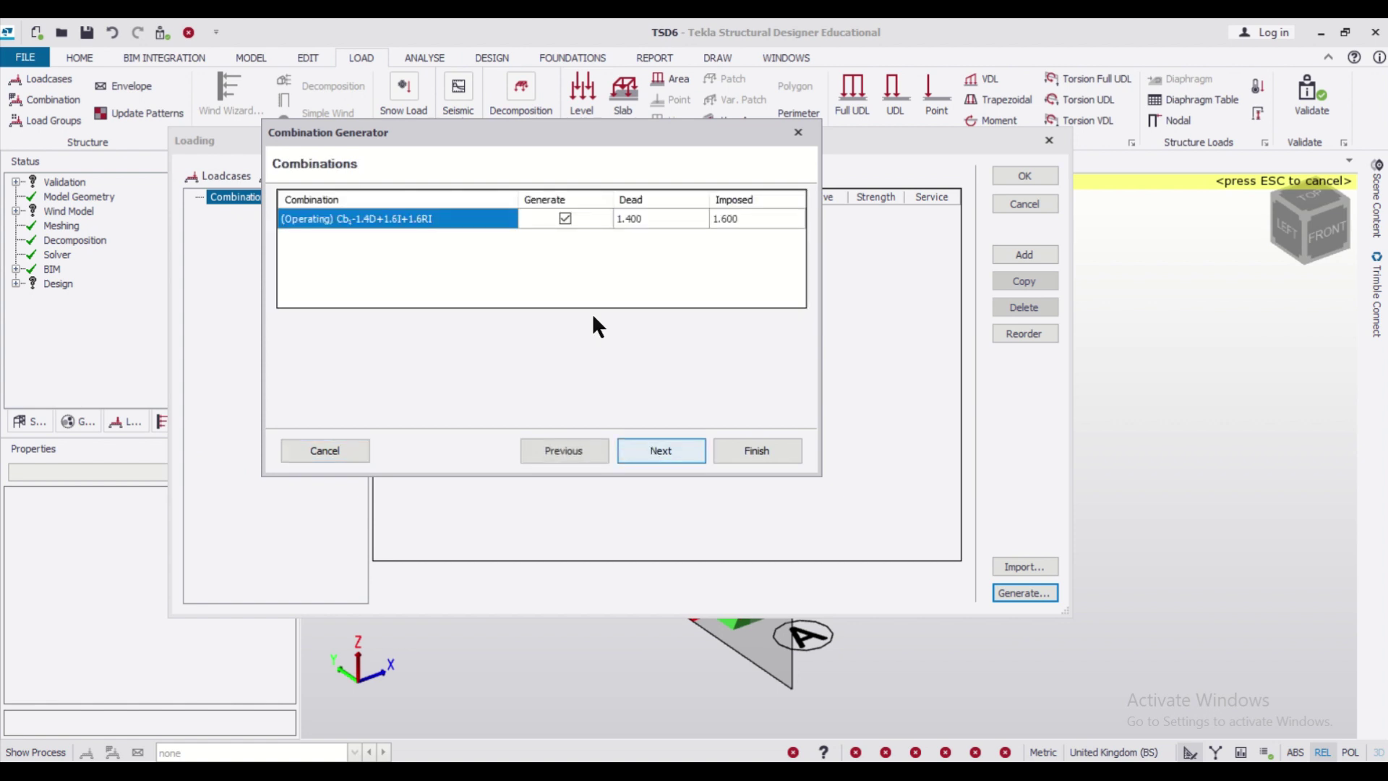
pyautogui.click(653, 449)
pyautogui.click(675, 448)
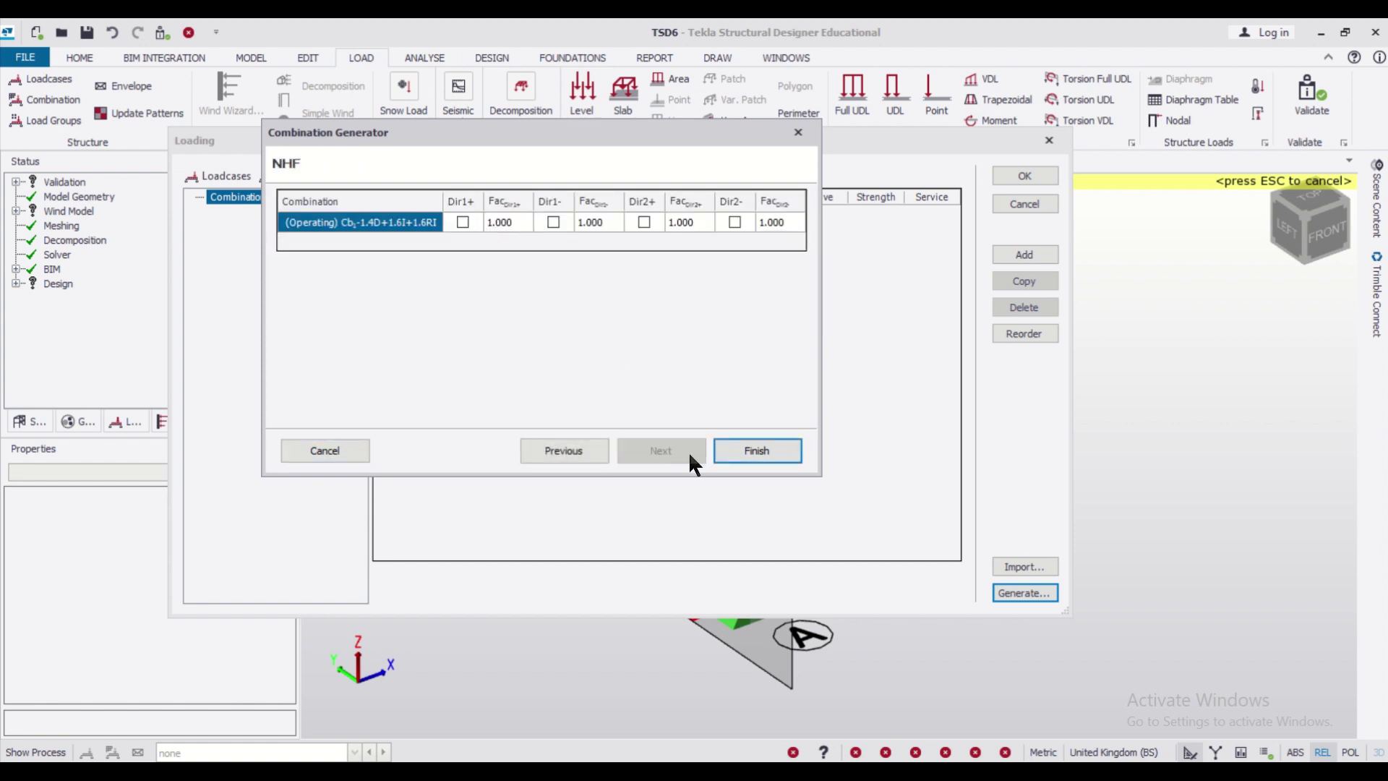
pyautogui.click(760, 452)
pyautogui.click(1041, 176)
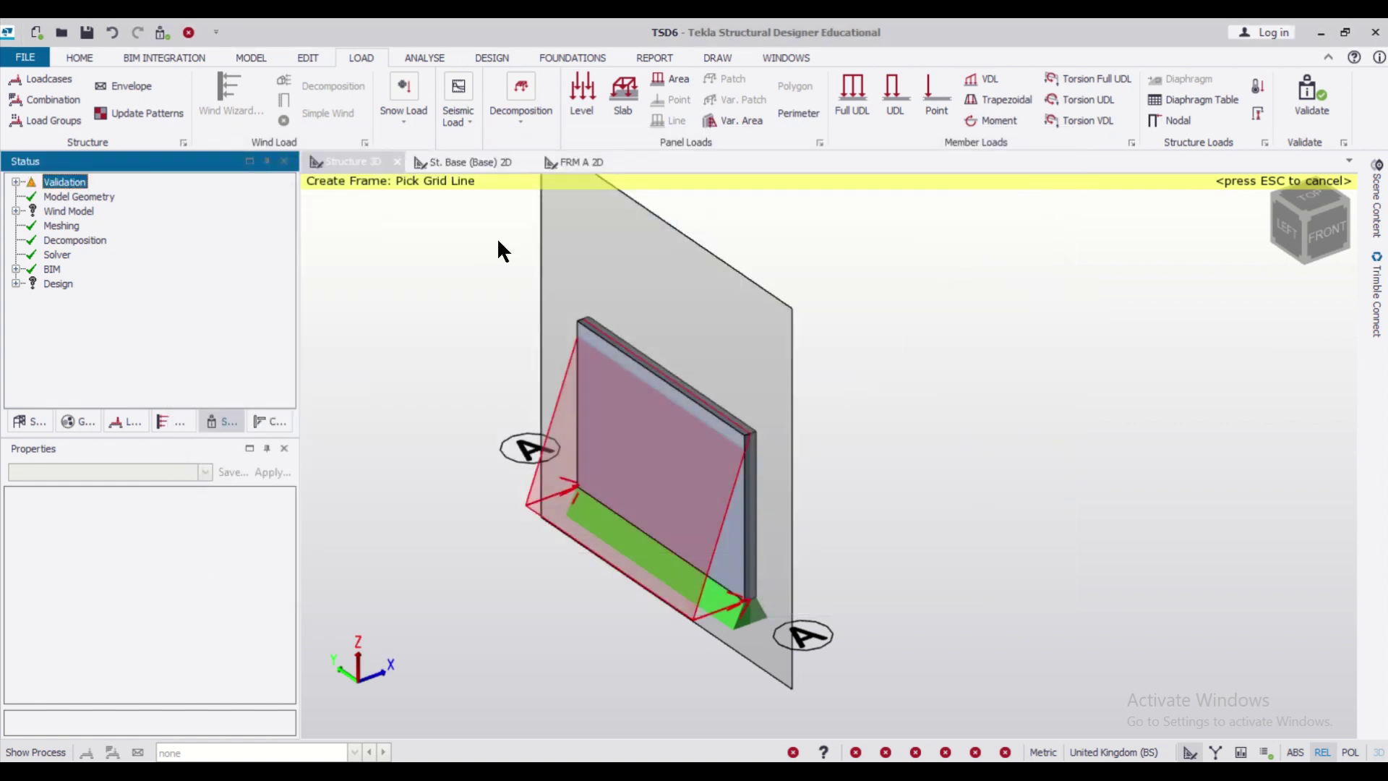
# - Cancel the pending patch load and run Analyse All (Static) on the 3D structure
pyautogui.click(541, 186)
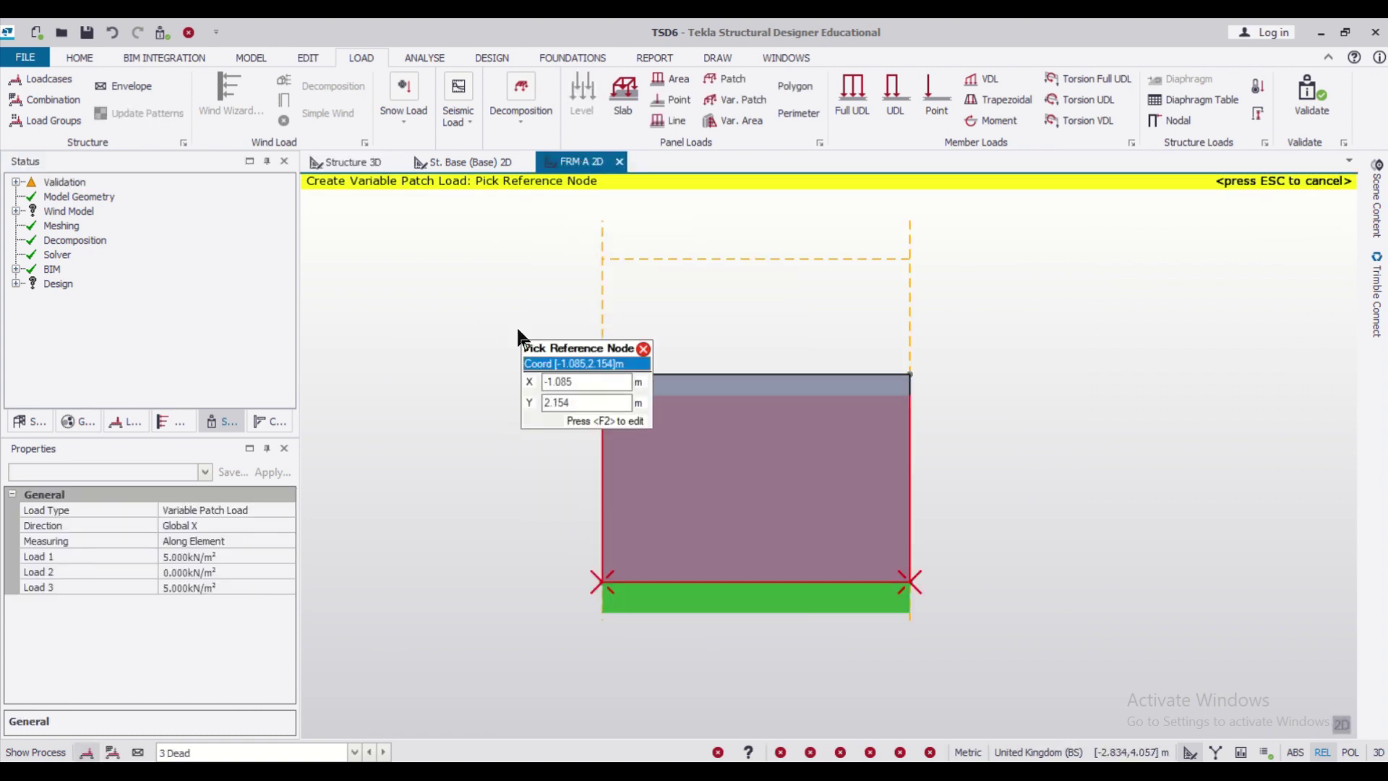
pyautogui.press('Escape')
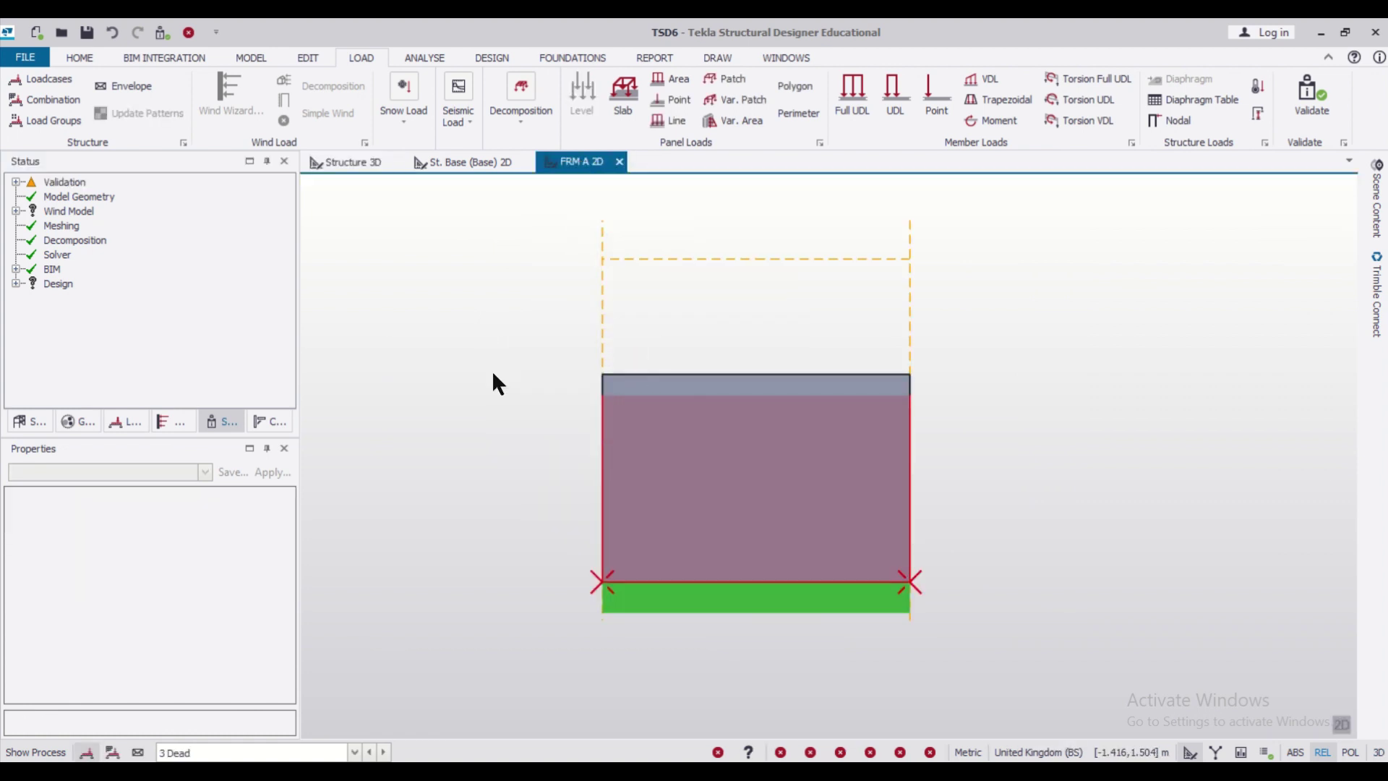
pyautogui.click(347, 167)
pyautogui.click(434, 58)
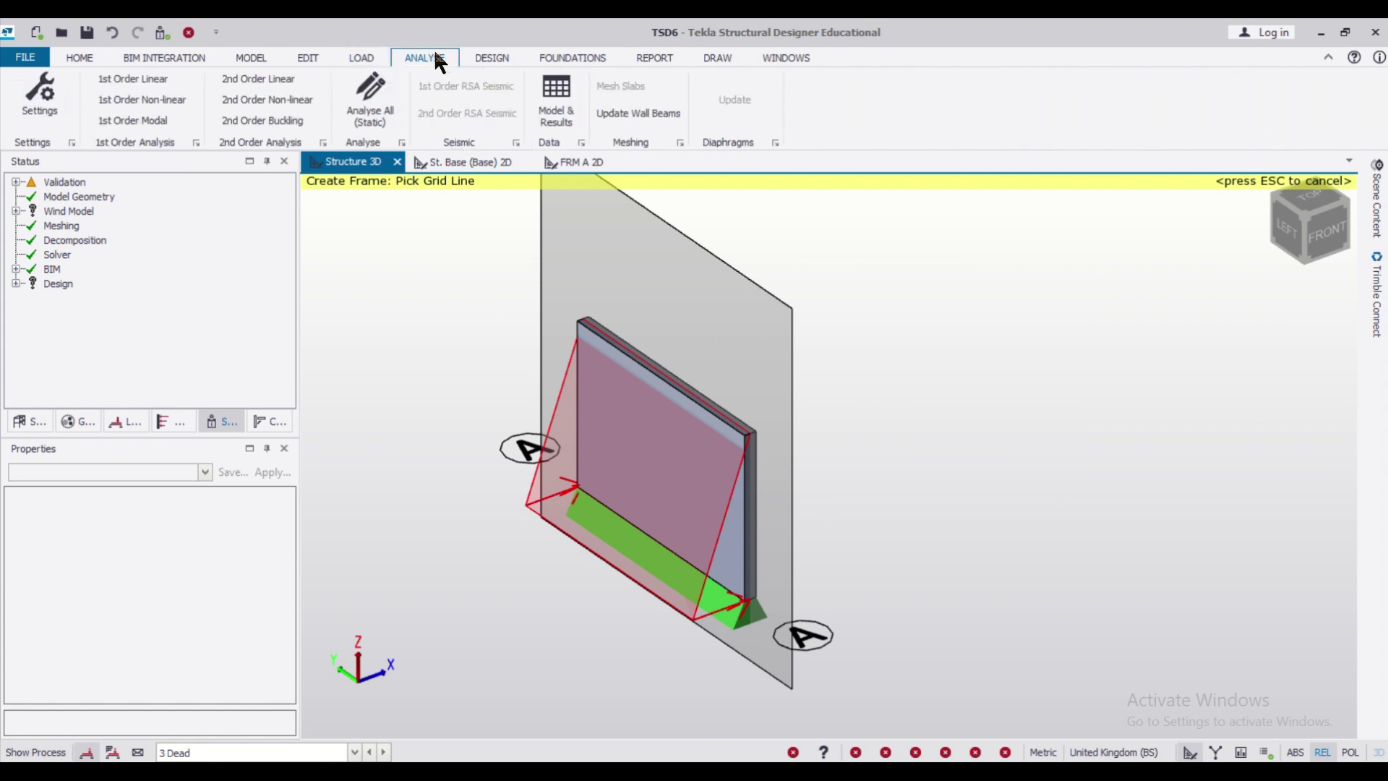
pyautogui.click(361, 99)
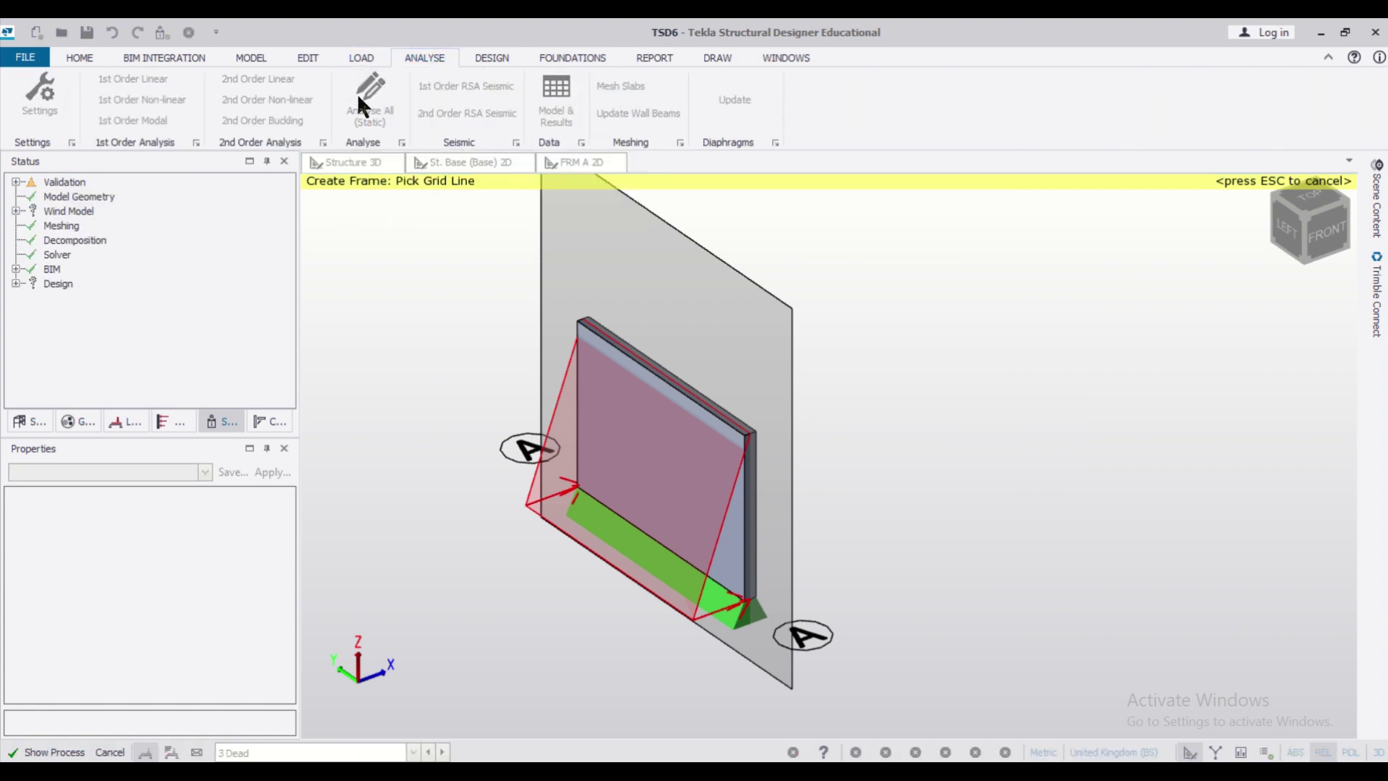
# - Run a static design on wall W1, which passes at ratio 0.072
pyautogui.moveTo(688, 536)
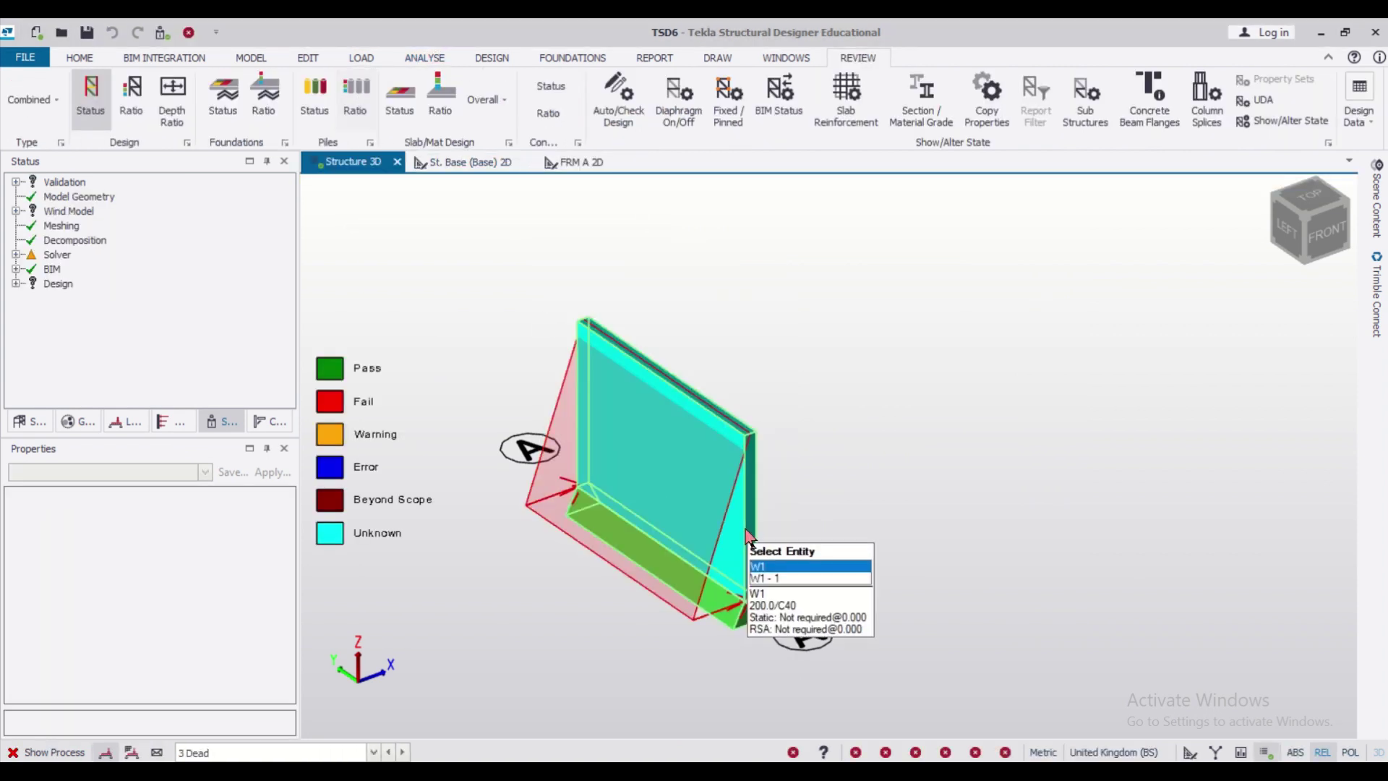
pyautogui.click(748, 537)
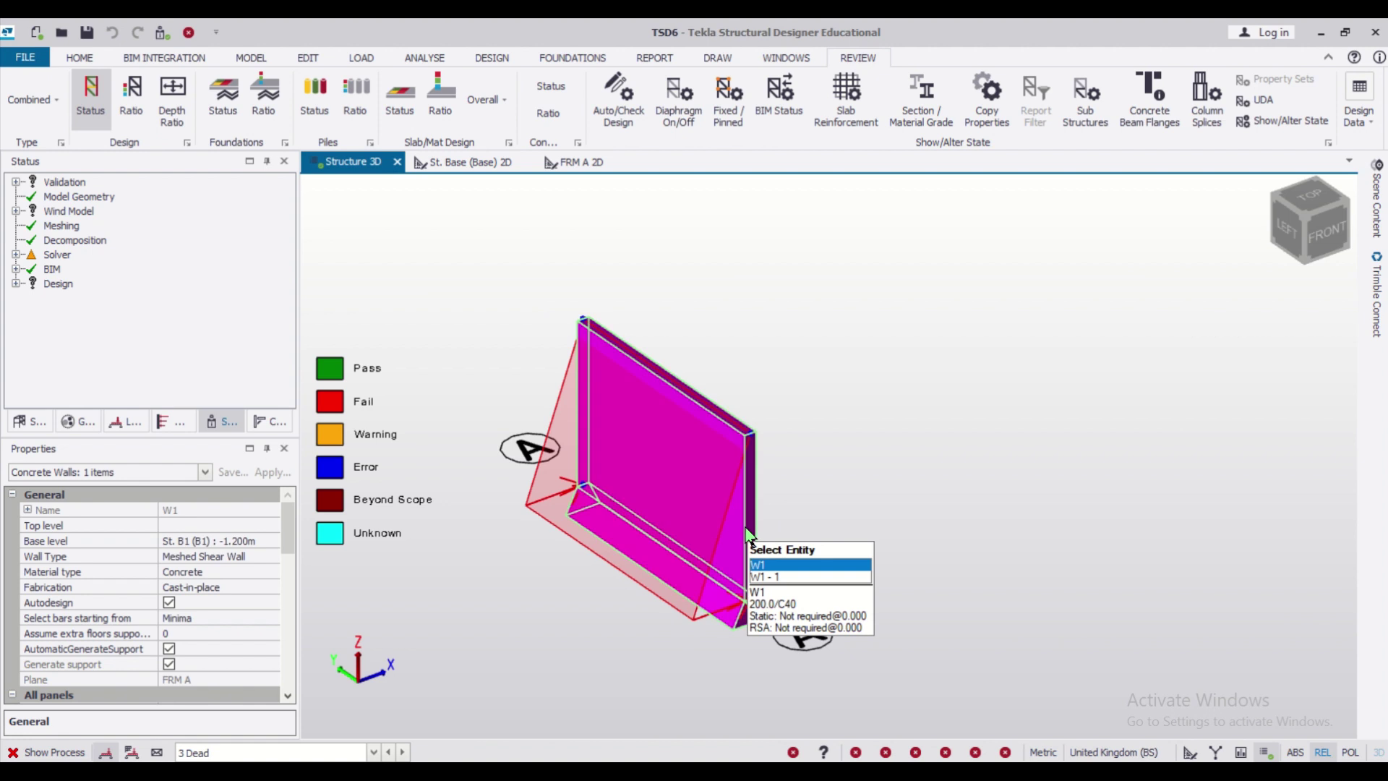
pyautogui.rightClick(748, 536)
pyautogui.moveTo(904, 388)
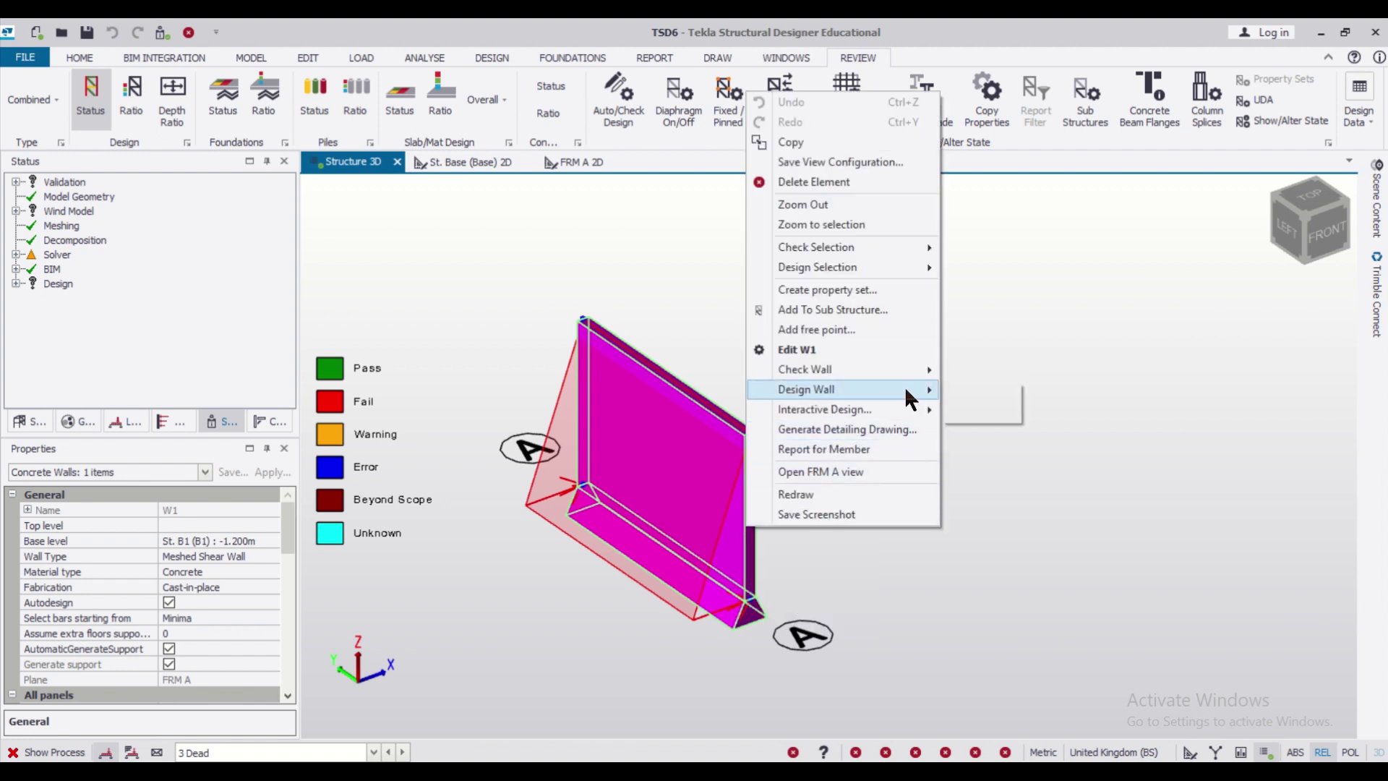
pyautogui.click(956, 385)
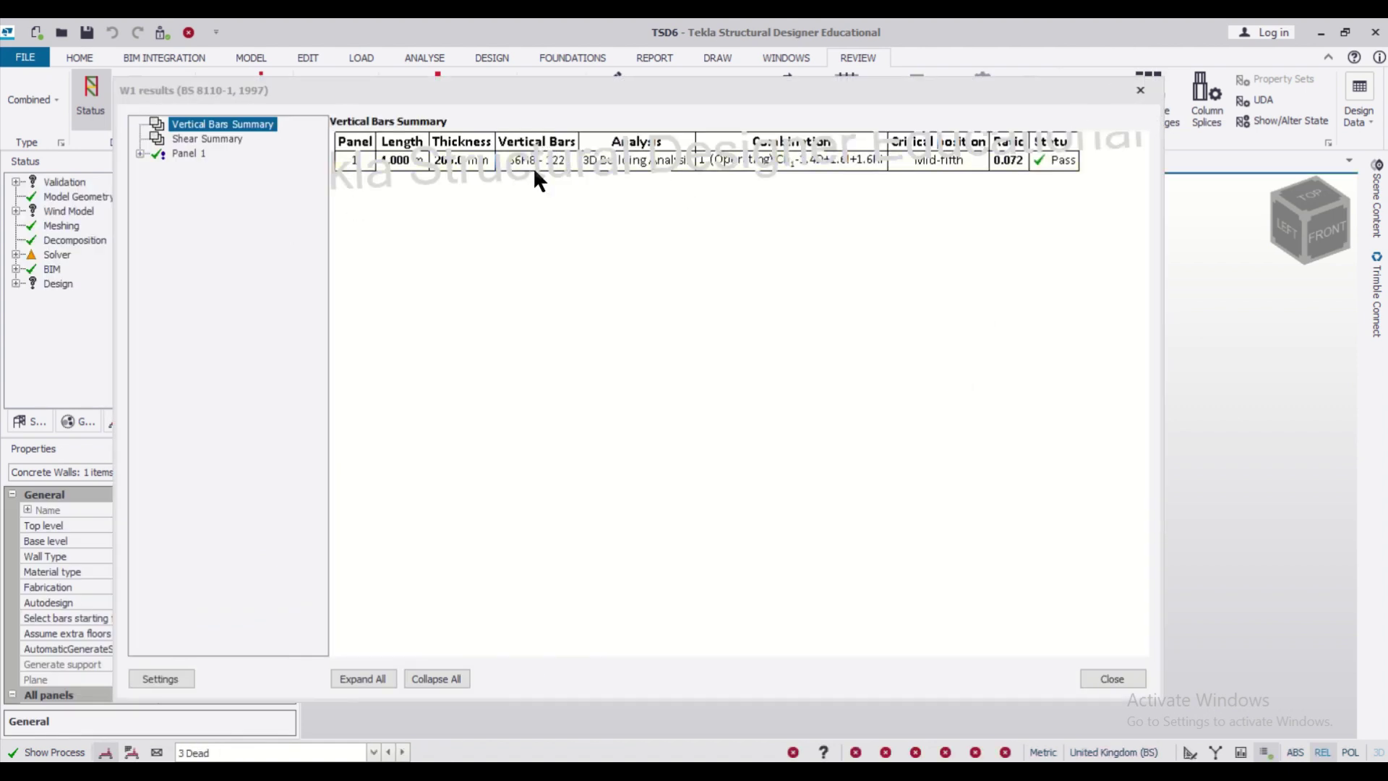
pyautogui.click(1142, 90)
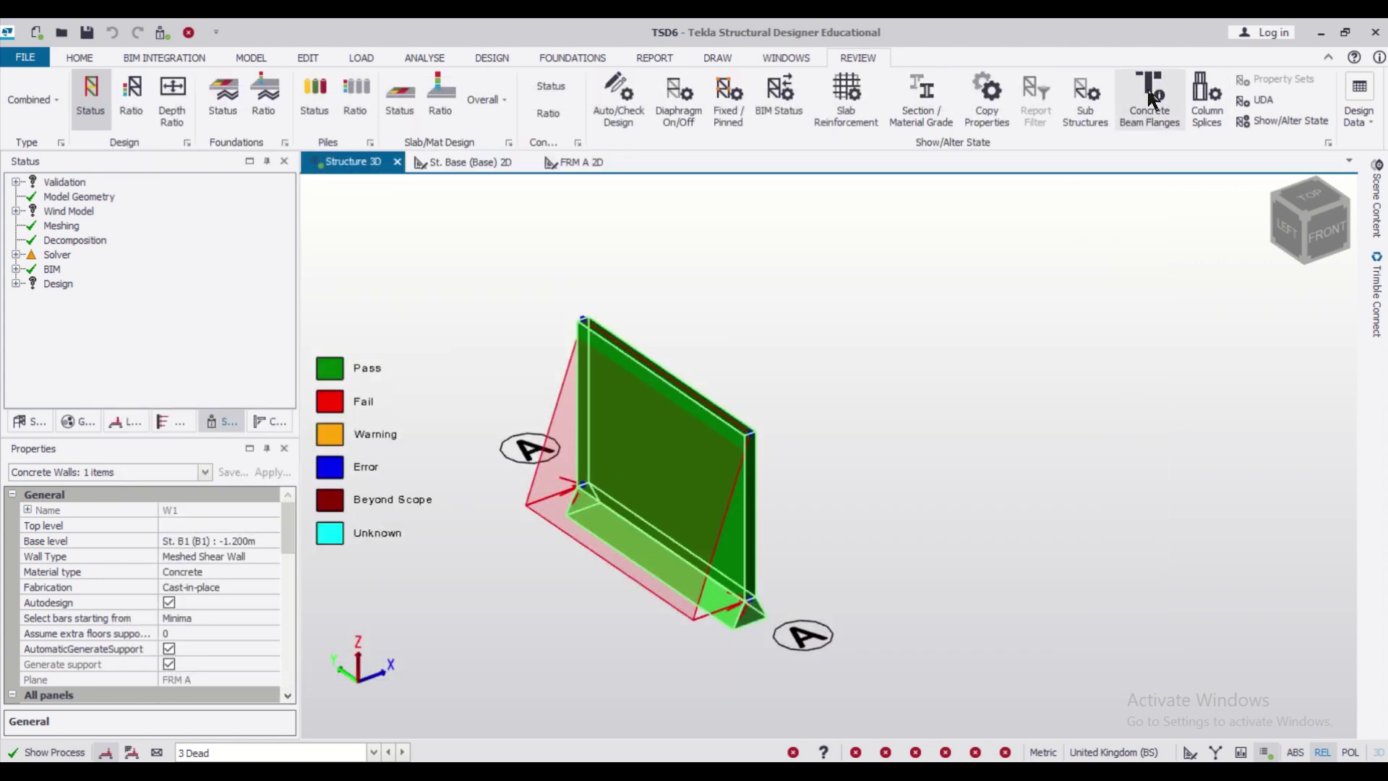
pyautogui.rightClick(746, 532)
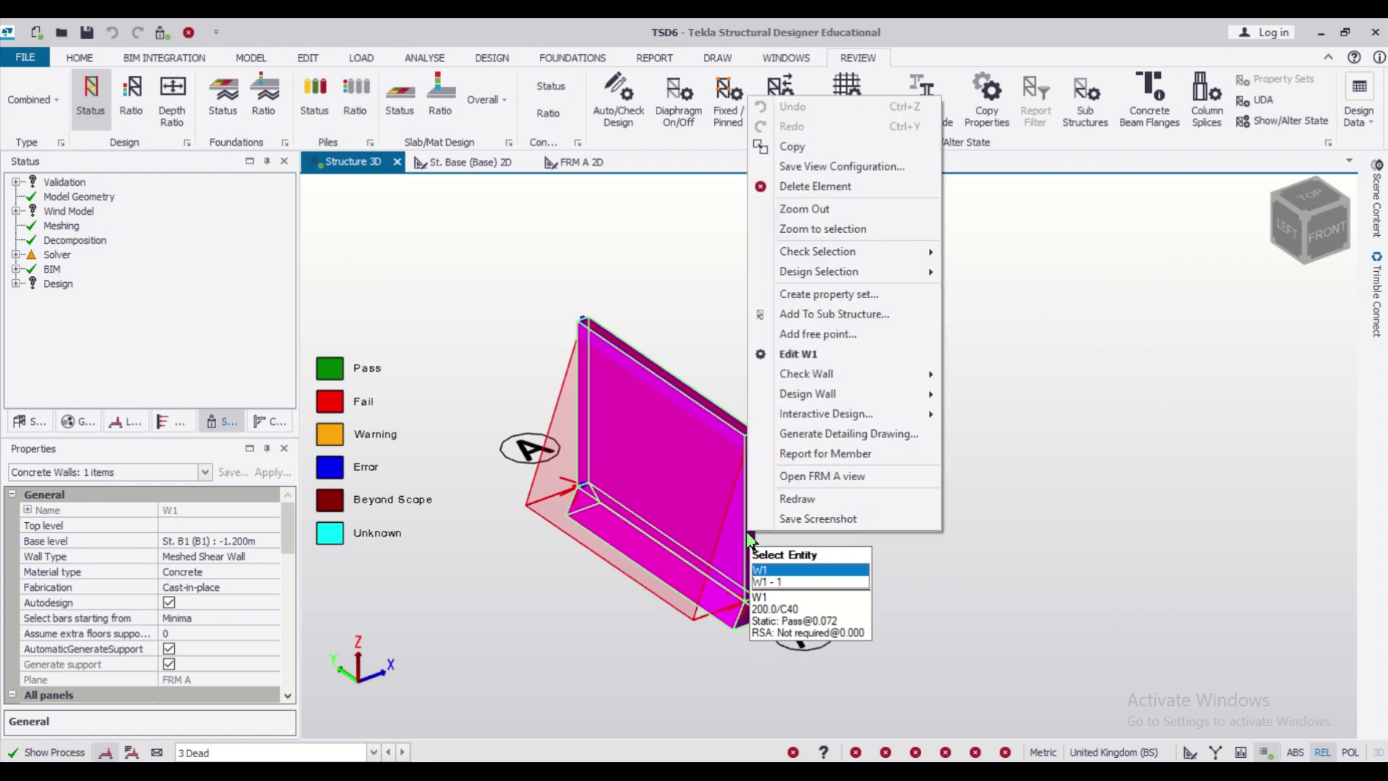
# - Generate the W1 member report and review its passing vertical-bar and shear summaries
pyautogui.click(826, 454)
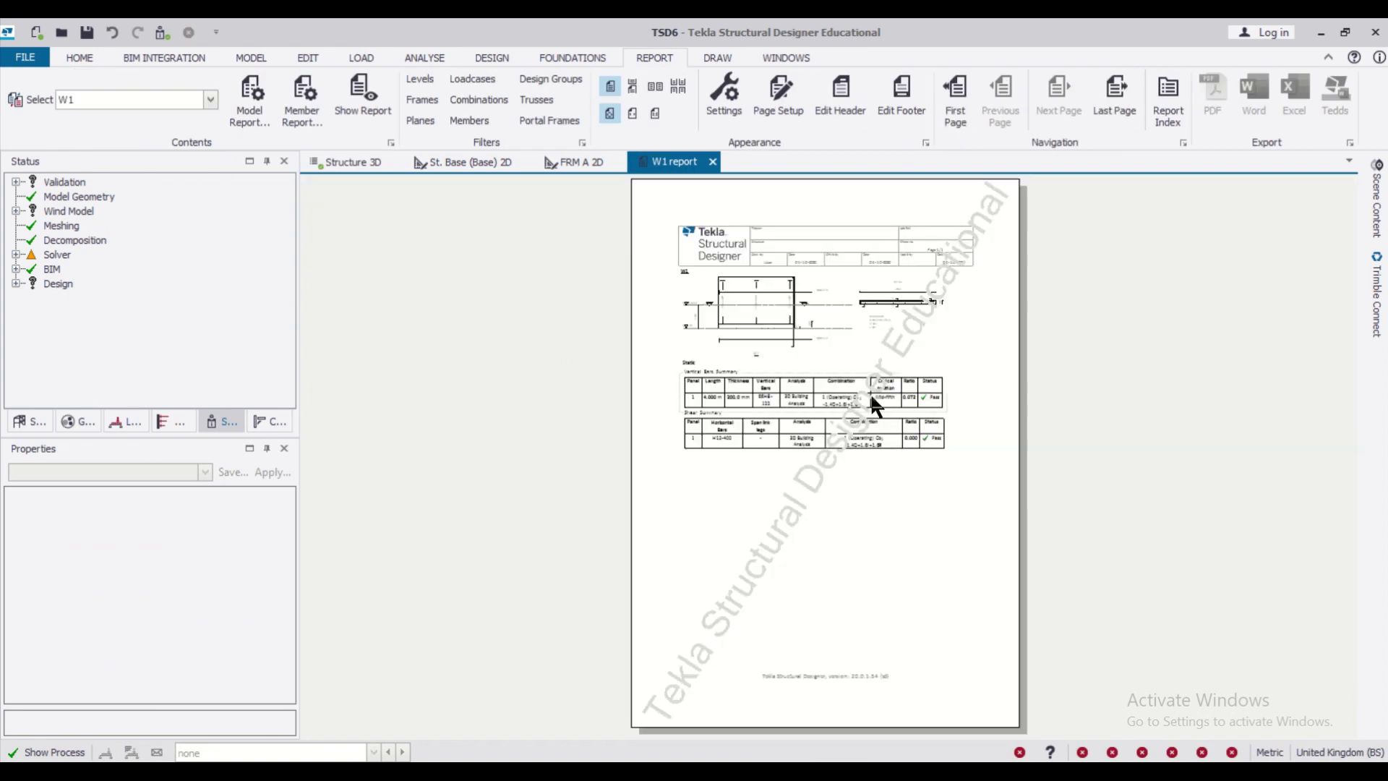
pyautogui.keyDown('ctrl'); pyautogui.scroll(3, 876, 383); pyautogui.keyUp('ctrl')
pyautogui.keyDown('ctrl'); pyautogui.scroll(2, 876, 383); pyautogui.keyUp('ctrl')
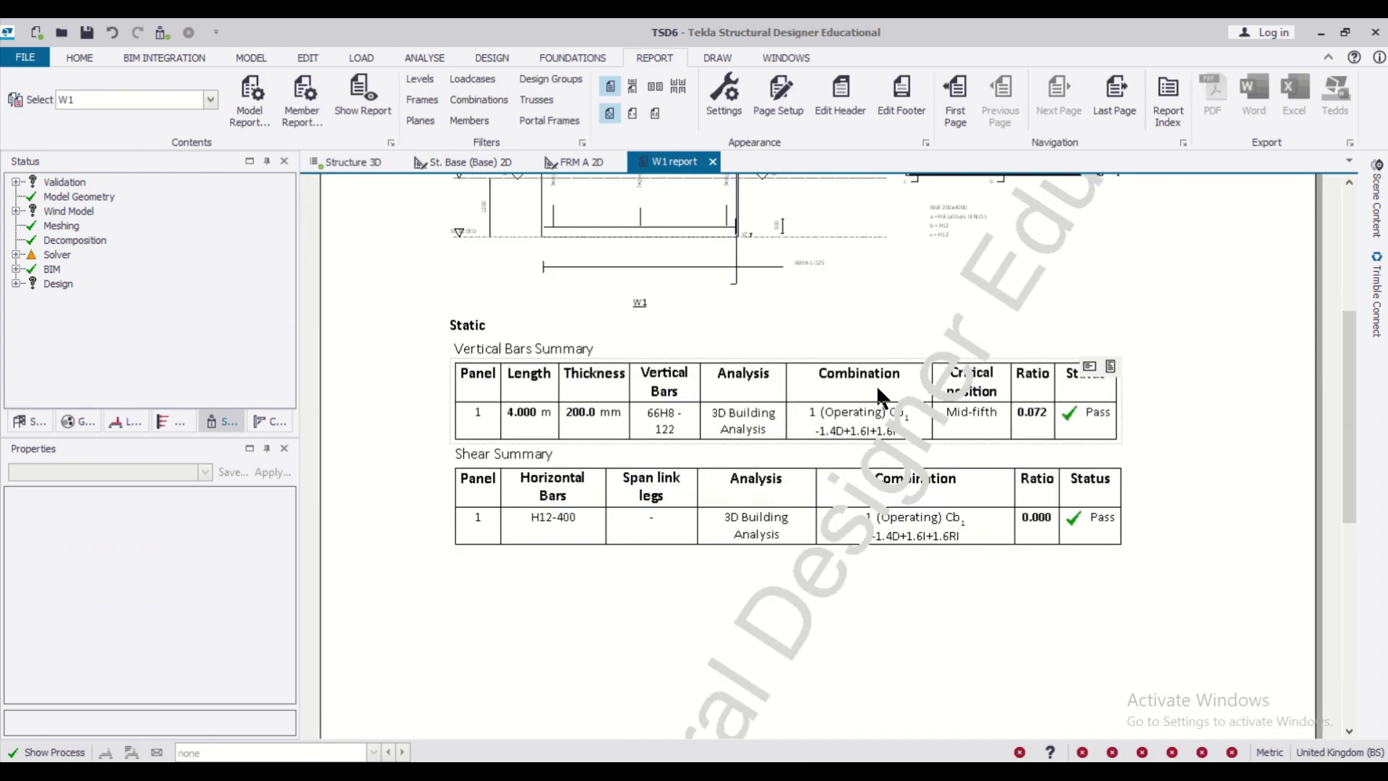
pyautogui.keyDown('ctrl'); pyautogui.scroll(1, 876, 385); pyautogui.keyUp('ctrl')
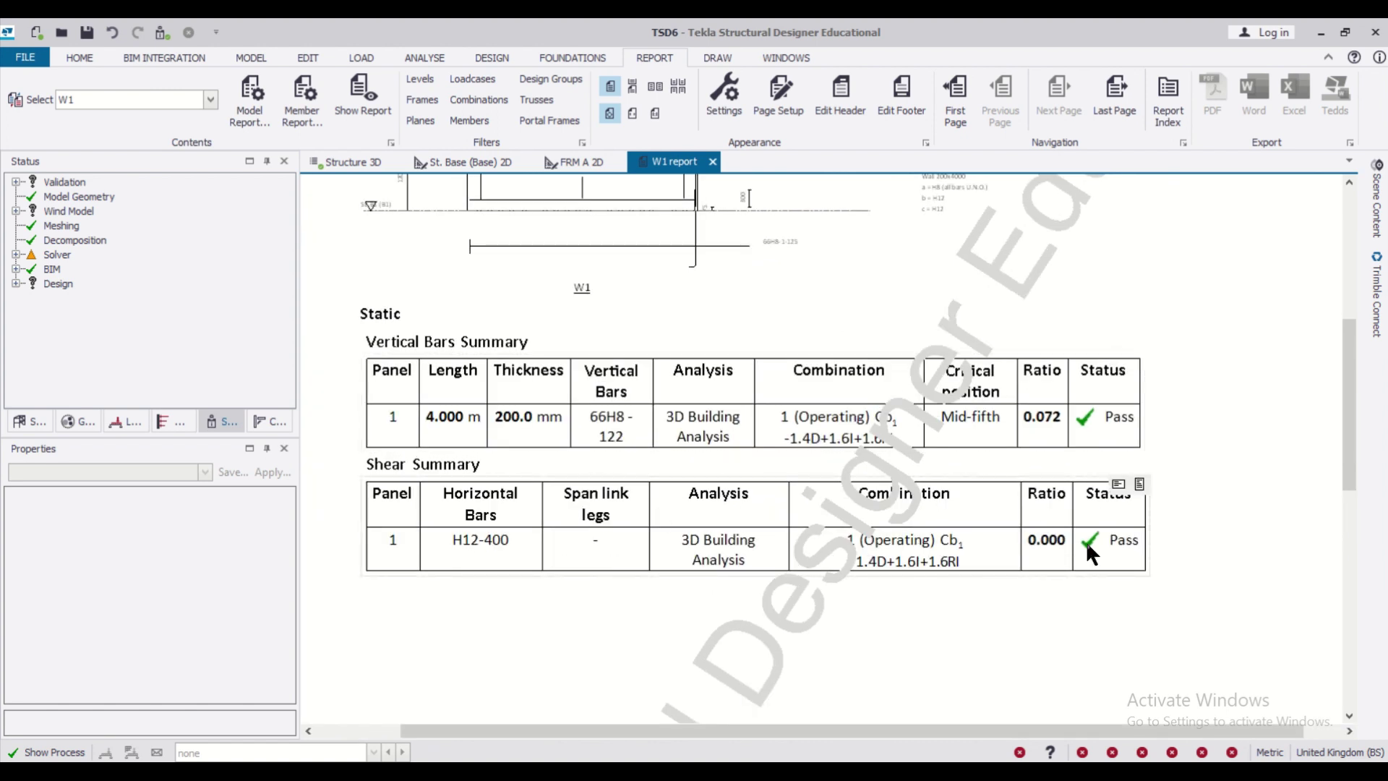
# - Generate the W1 detailing drawing from the 3D view and accept the DXF export settings
pyautogui.click(1134, 535)
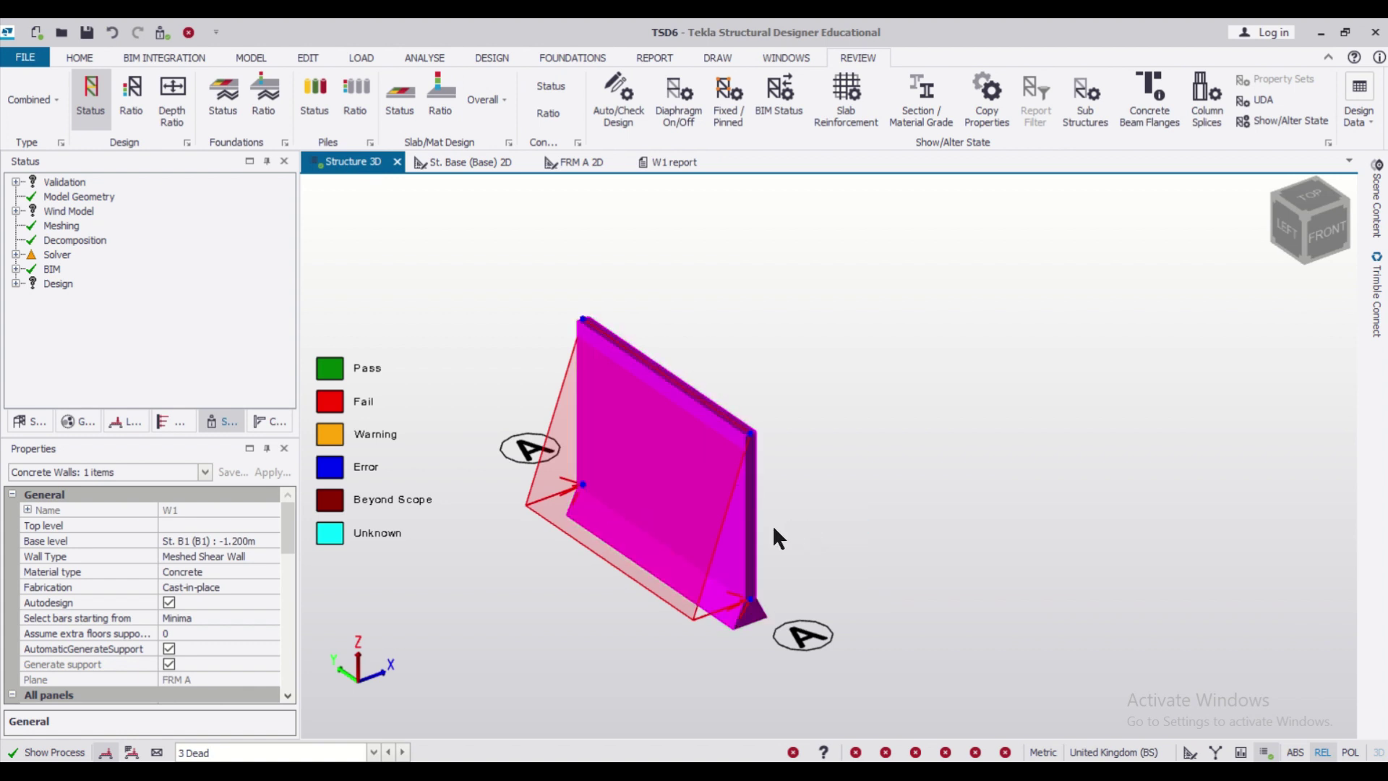
pyautogui.rightClick(770, 522)
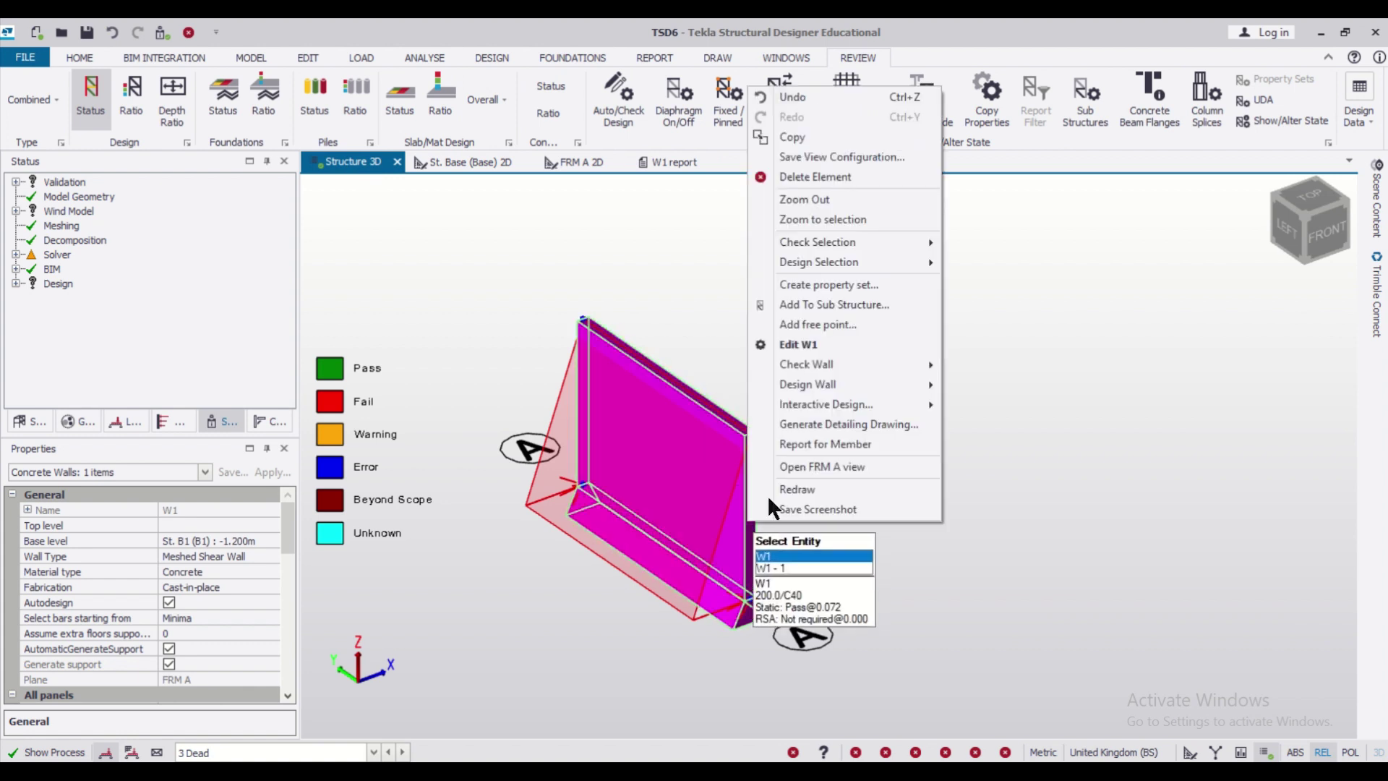
pyautogui.click(827, 425)
pyautogui.click(856, 312)
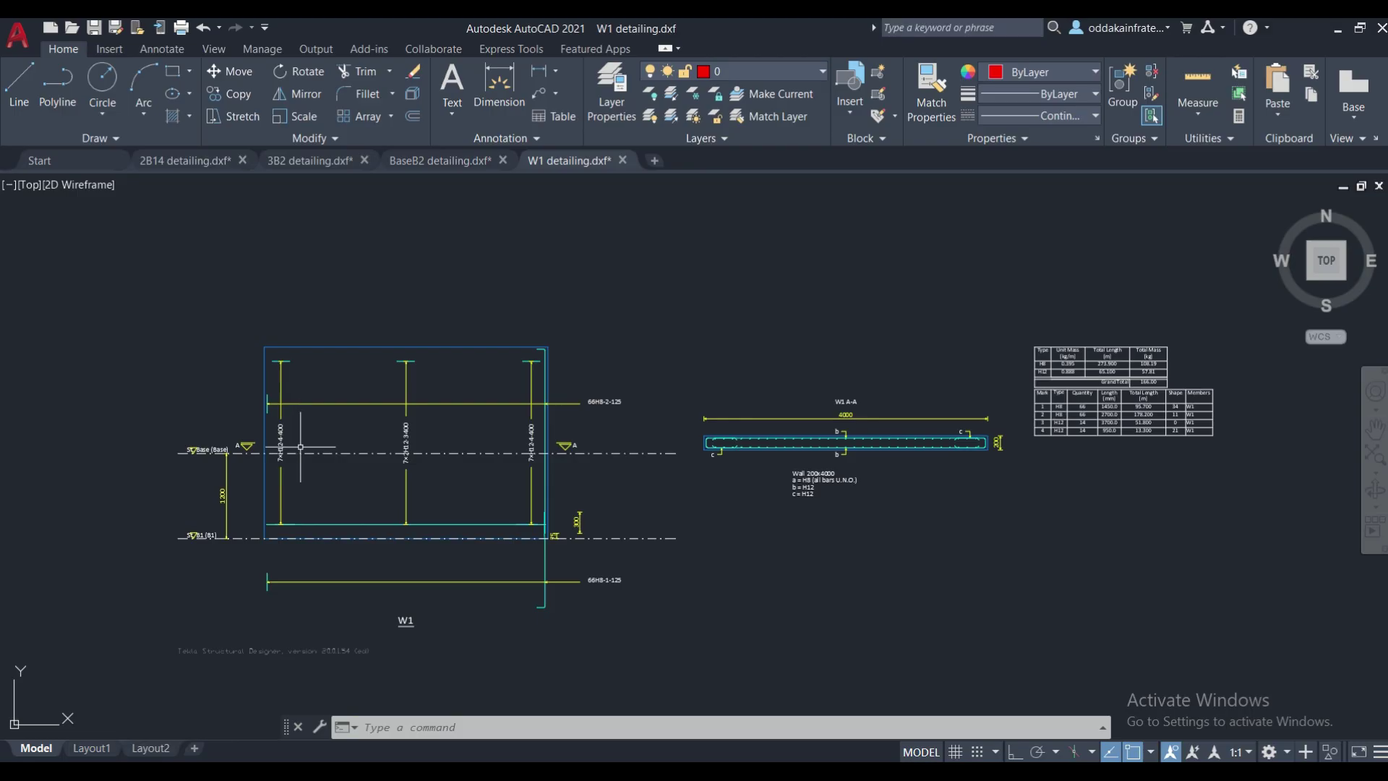
# - Inspect the W1 bar elevation and section A-A with its schedule, then minimise AutoCAD
pyautogui.scroll(4, 300, 447)
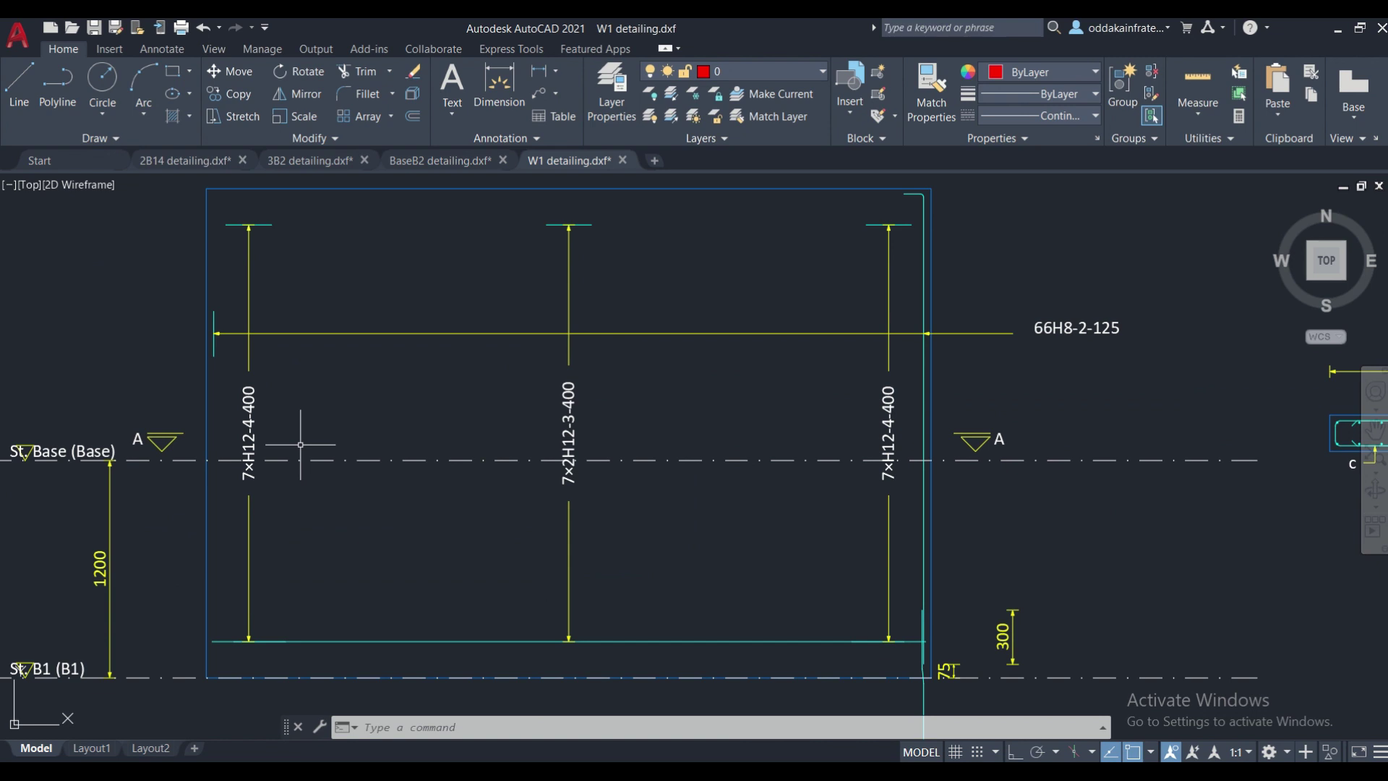
pyautogui.moveTo(300, 444); pyautogui.dragTo(462, 393, button='middle')
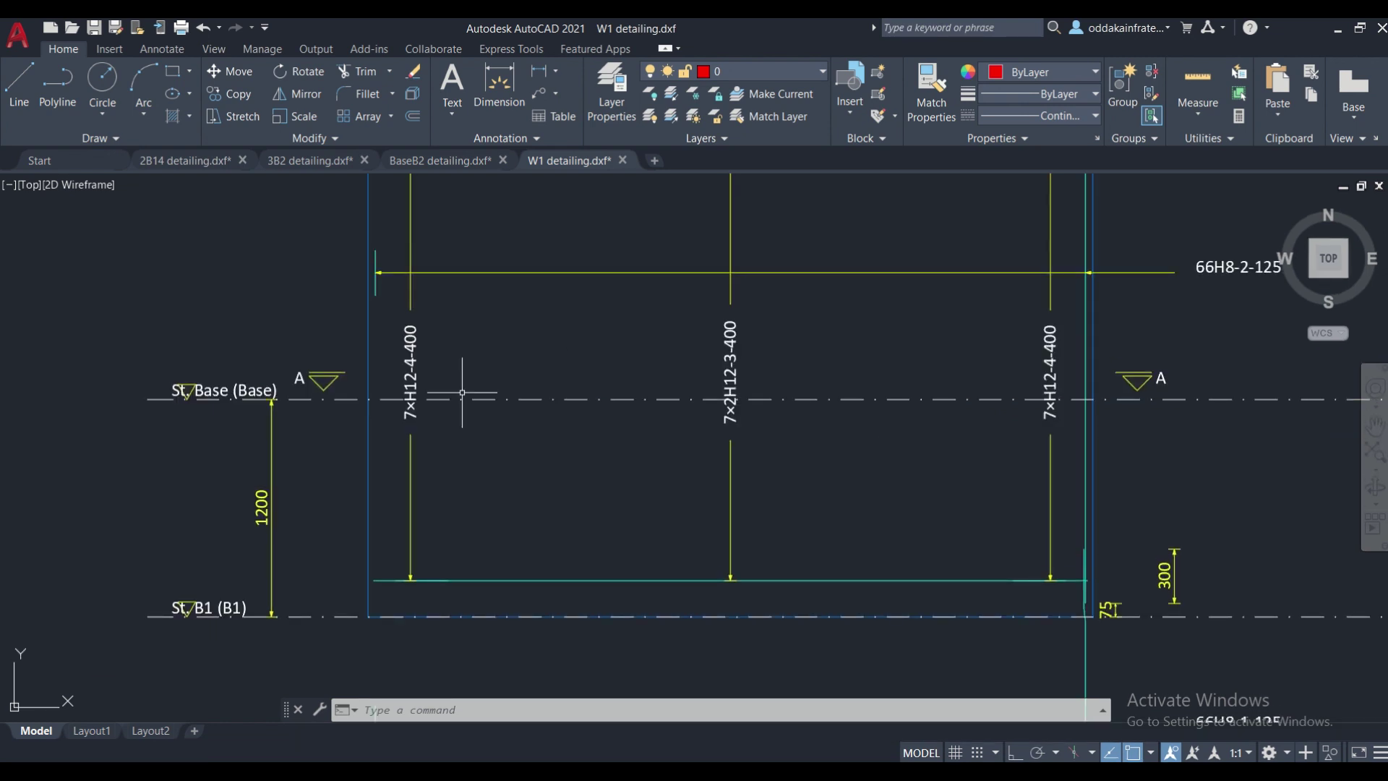
pyautogui.scroll(-2, 494, 493)
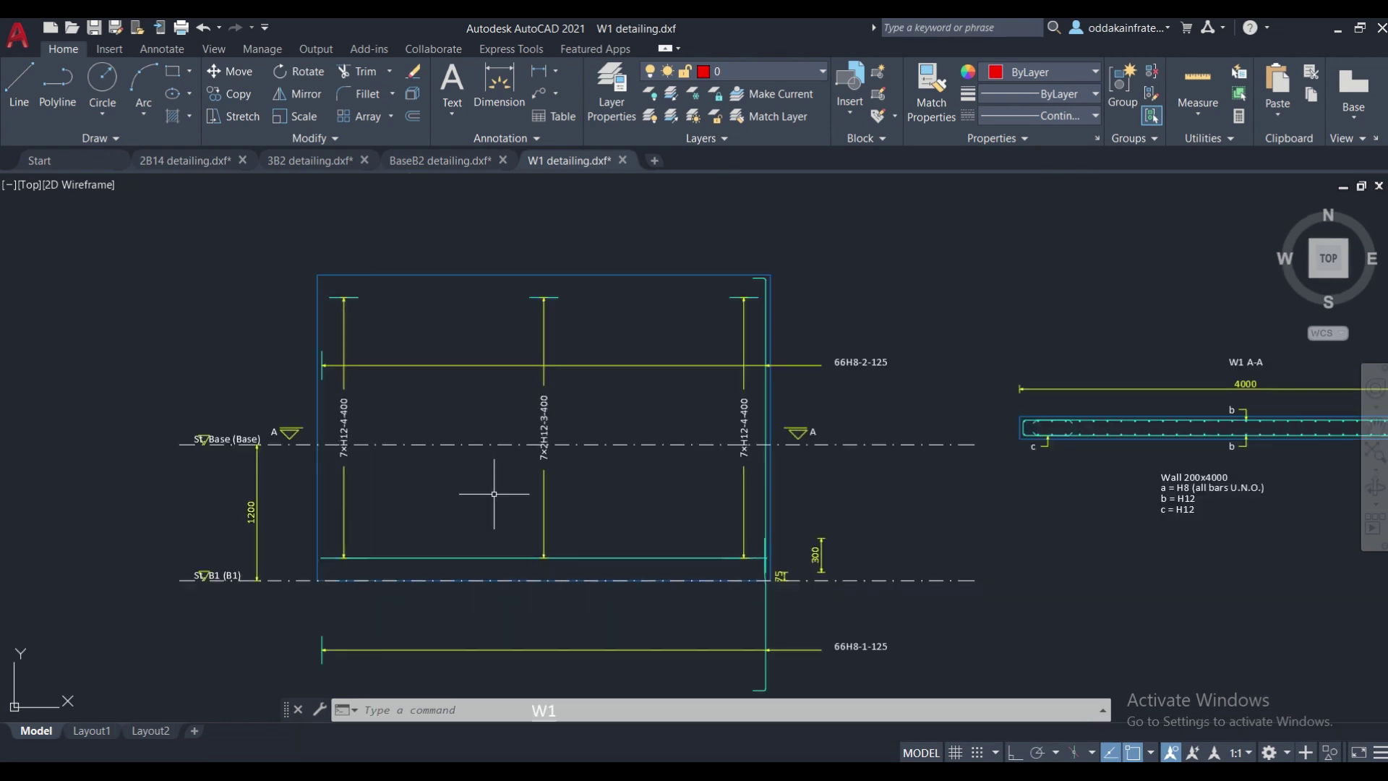
pyautogui.moveTo(885, 499); pyautogui.dragTo(511, 489, button='middle')
pyautogui.scroll(2, 890, 443)
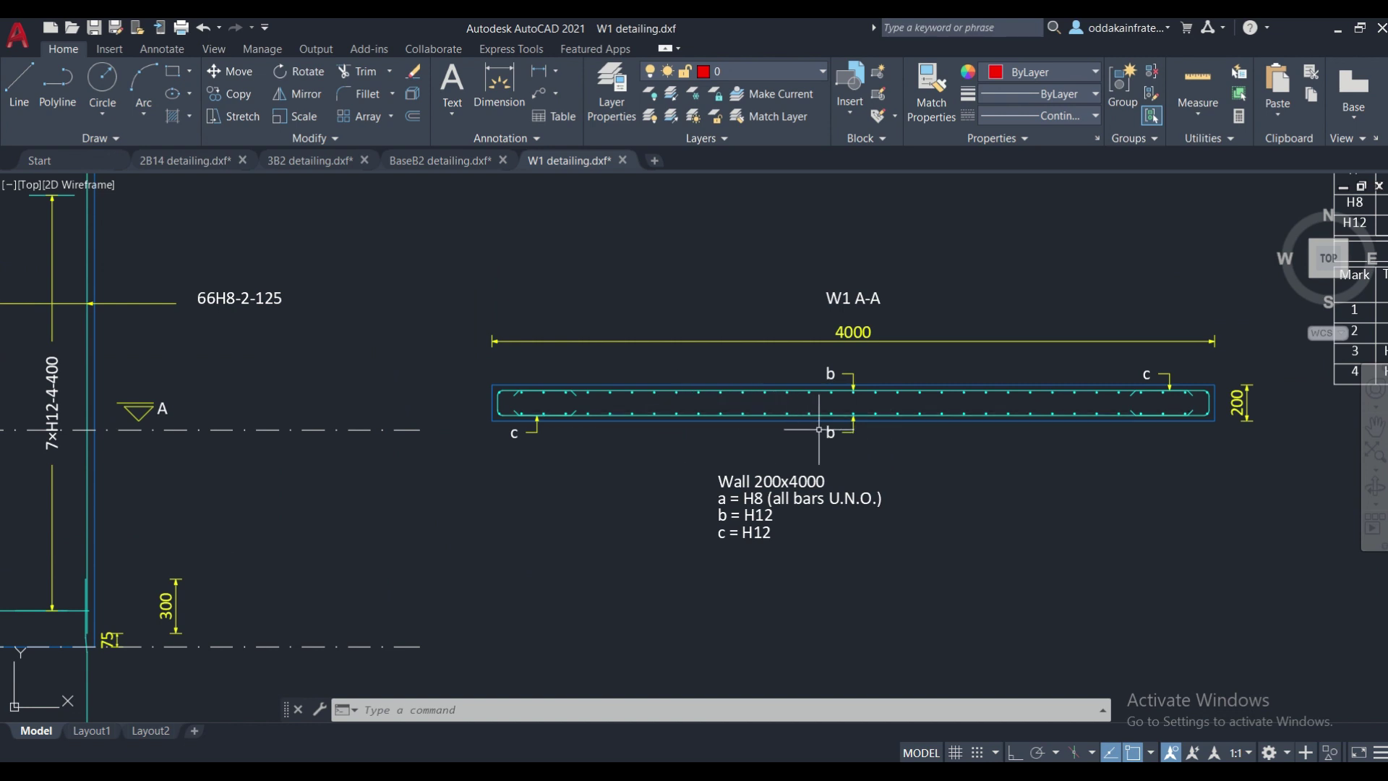
pyautogui.moveTo(815, 403); pyautogui.dragTo(1155, 192, button='middle')
pyautogui.click(1336, 28)
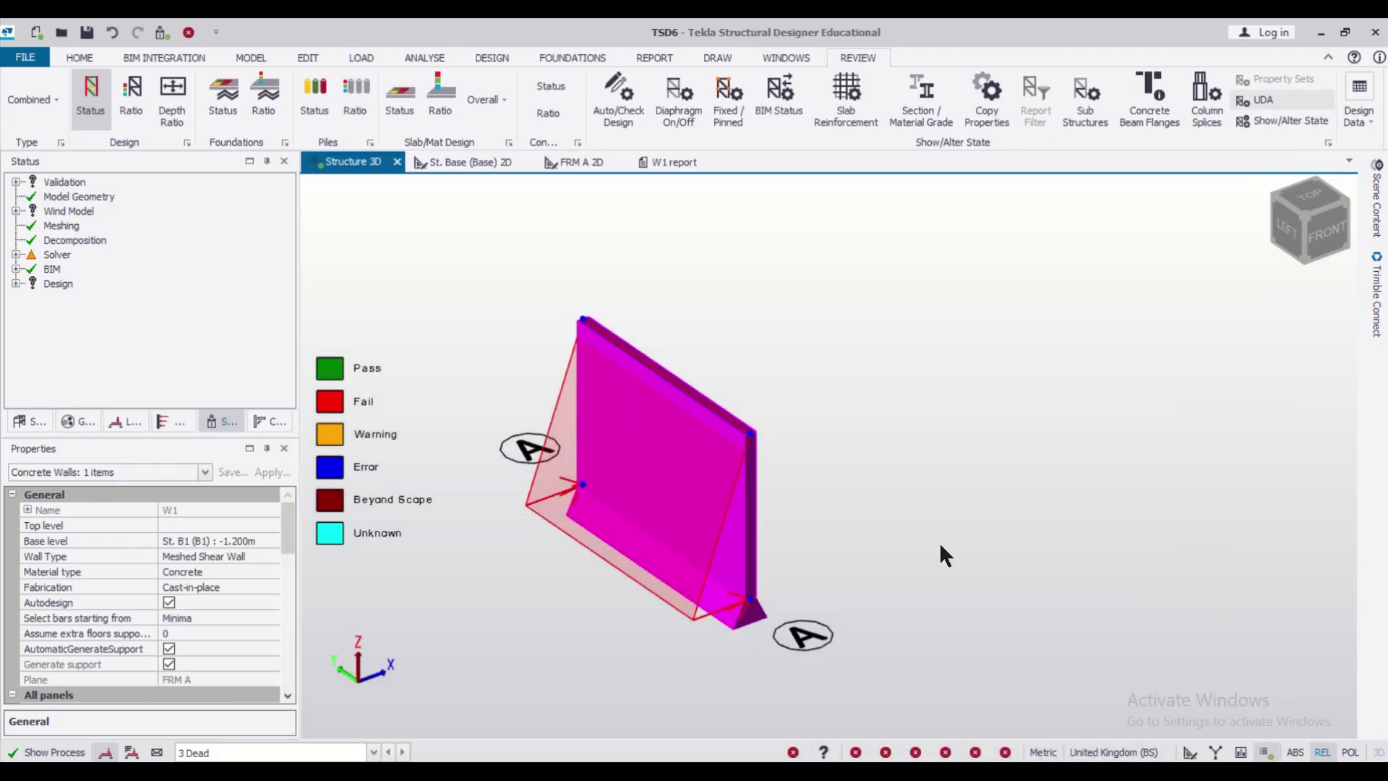
# - Show first-order 3 Dead panel deflection contours on W1 with deflection value labels, viewed near edge-on
pyautogui.click(1240, 752)
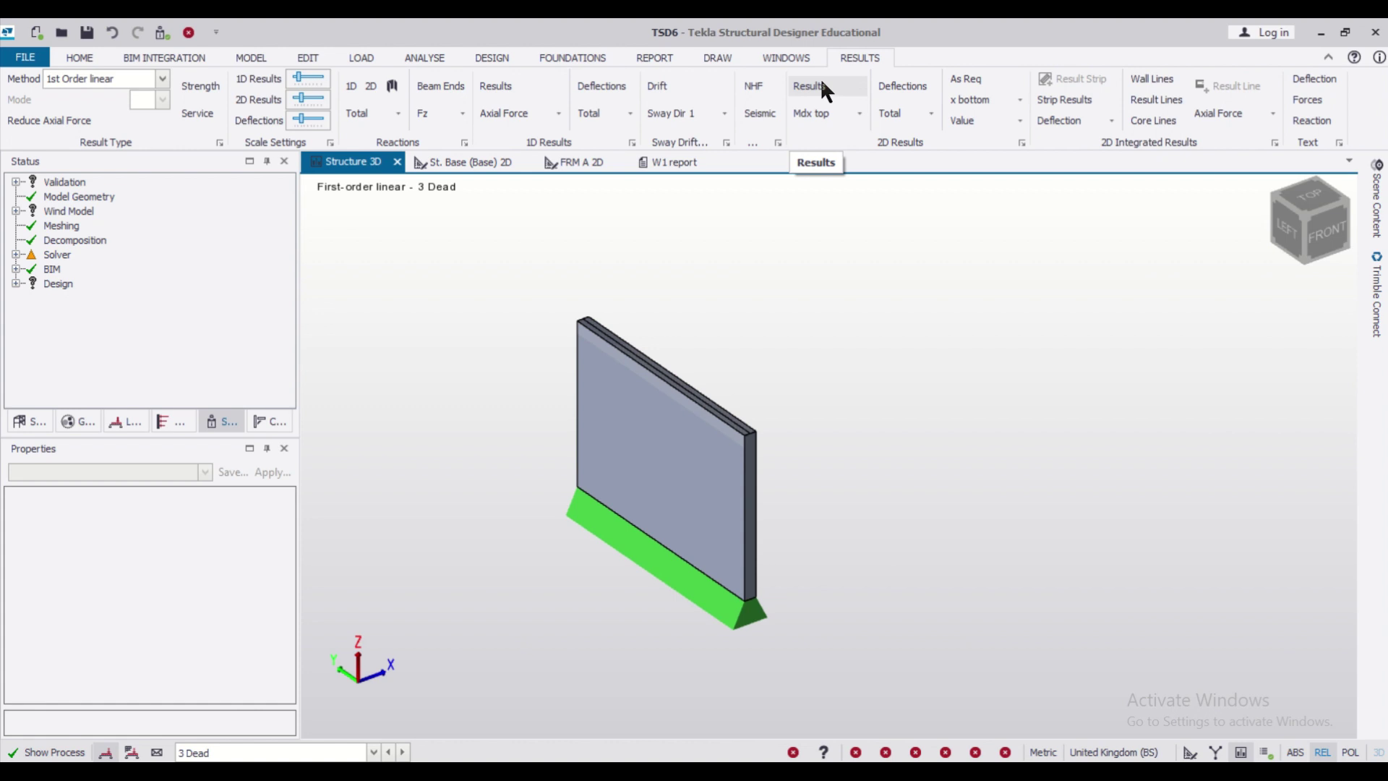
pyautogui.click(886, 81)
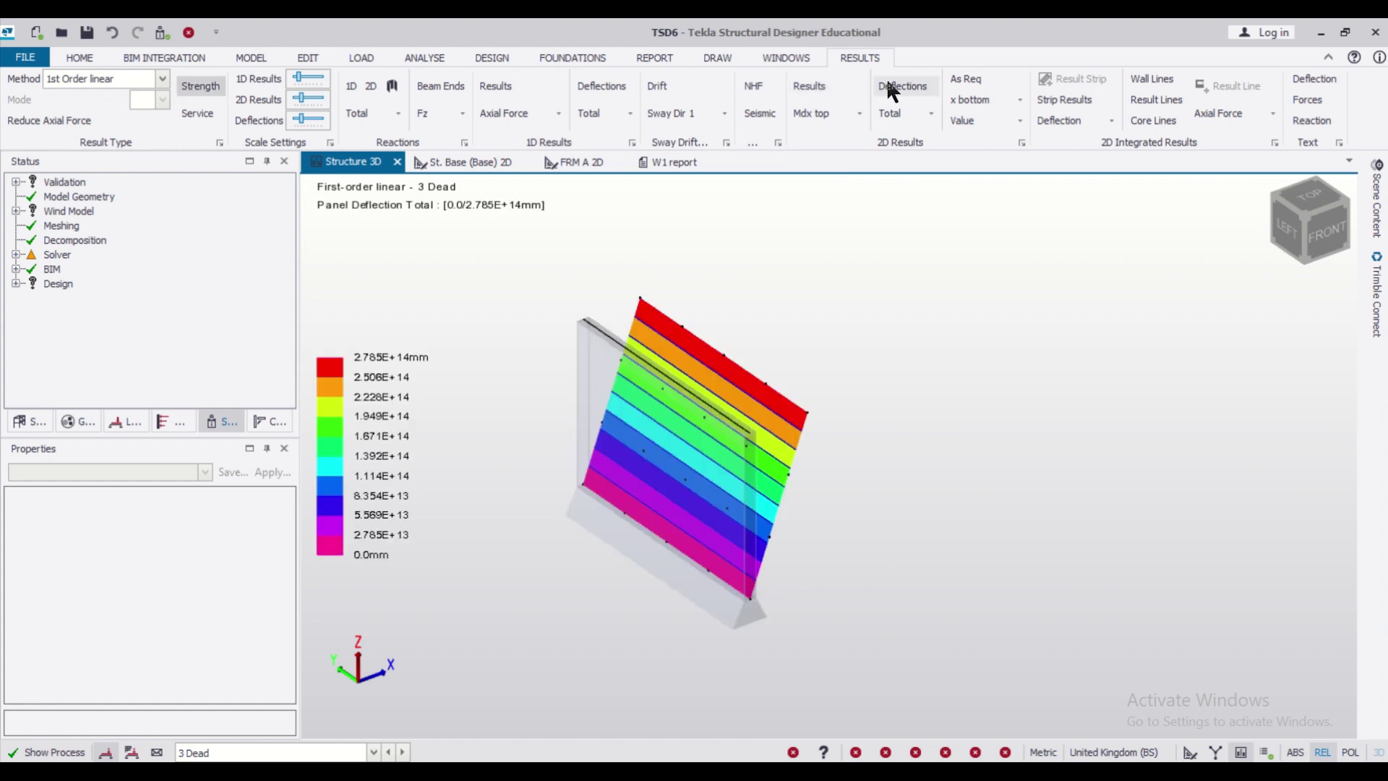
pyautogui.moveTo(988, 442); pyautogui.dragTo(890, 405, button='middle')
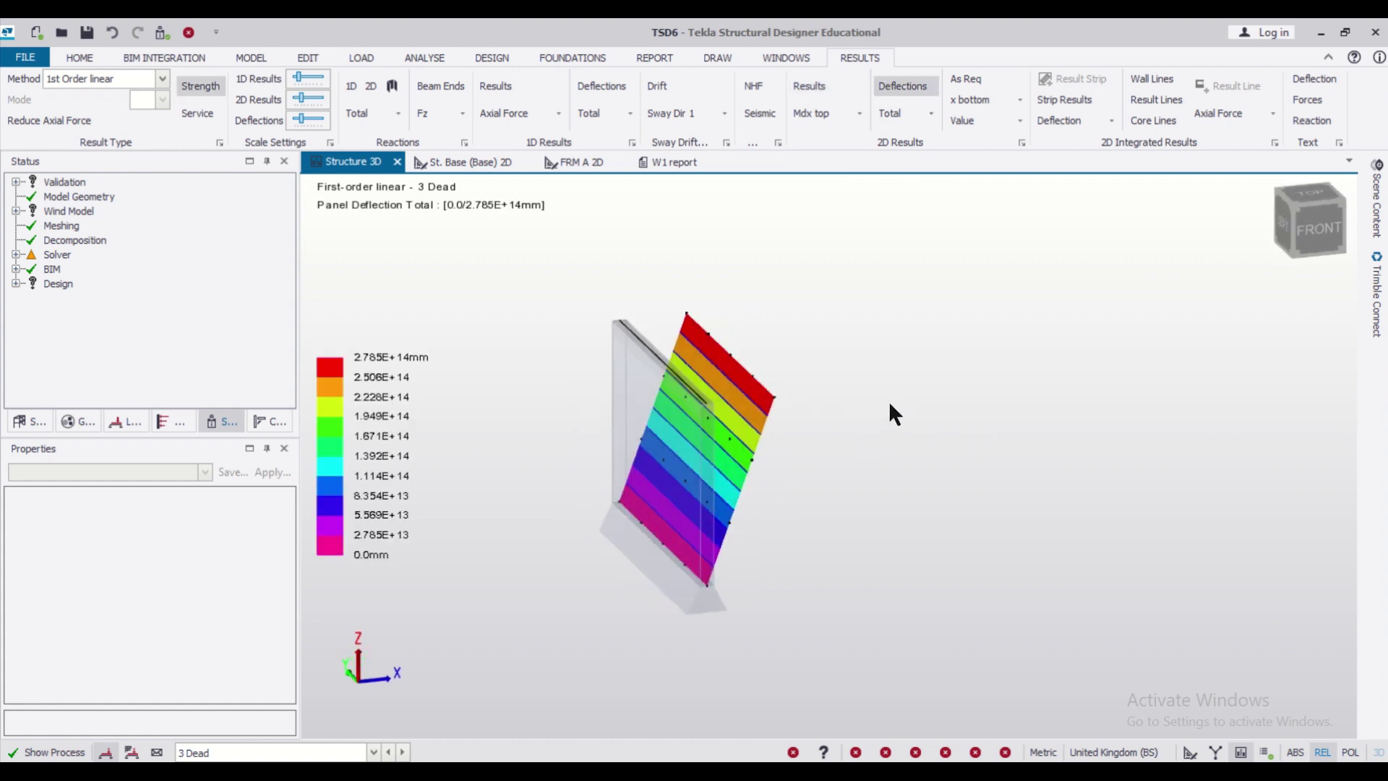
pyautogui.click(1305, 79)
pyautogui.moveTo(912, 433); pyautogui.dragTo(984, 397, button='middle')
pyautogui.scroll(-2, 963, 401)
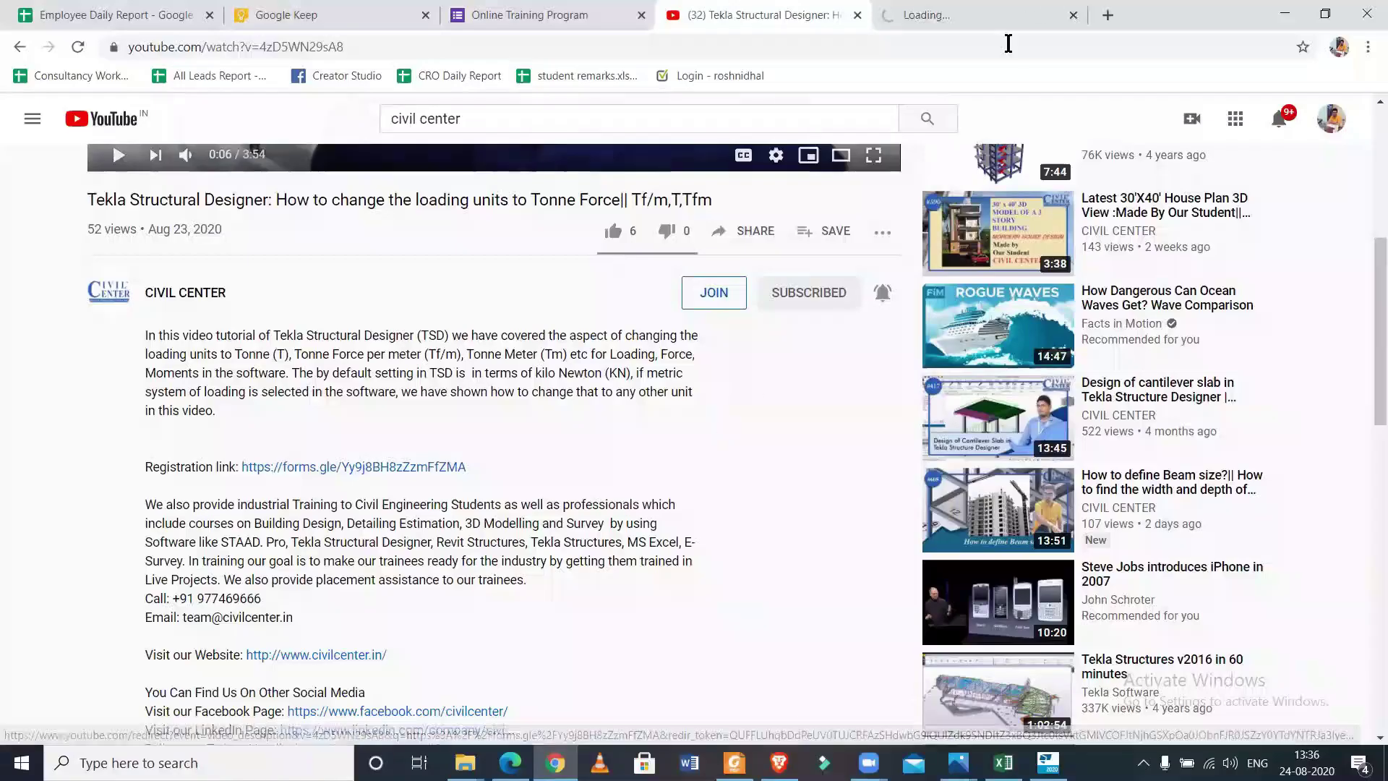
# - Open the Online Training Program registration Google Form and scroll down to its training course list
pyautogui.click(1003, 22)
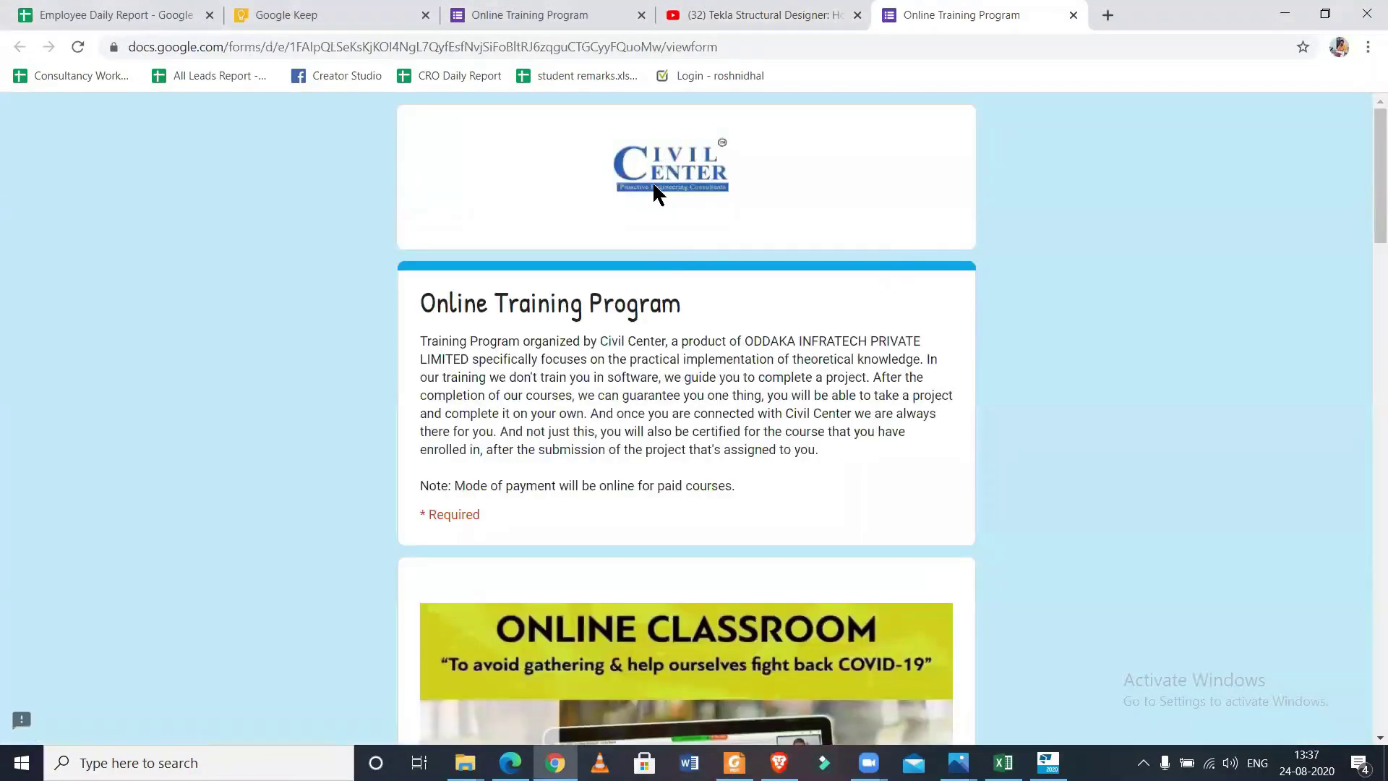
pyautogui.scroll(-3, 619, 281)
pyautogui.scroll(-4, 566, 356)
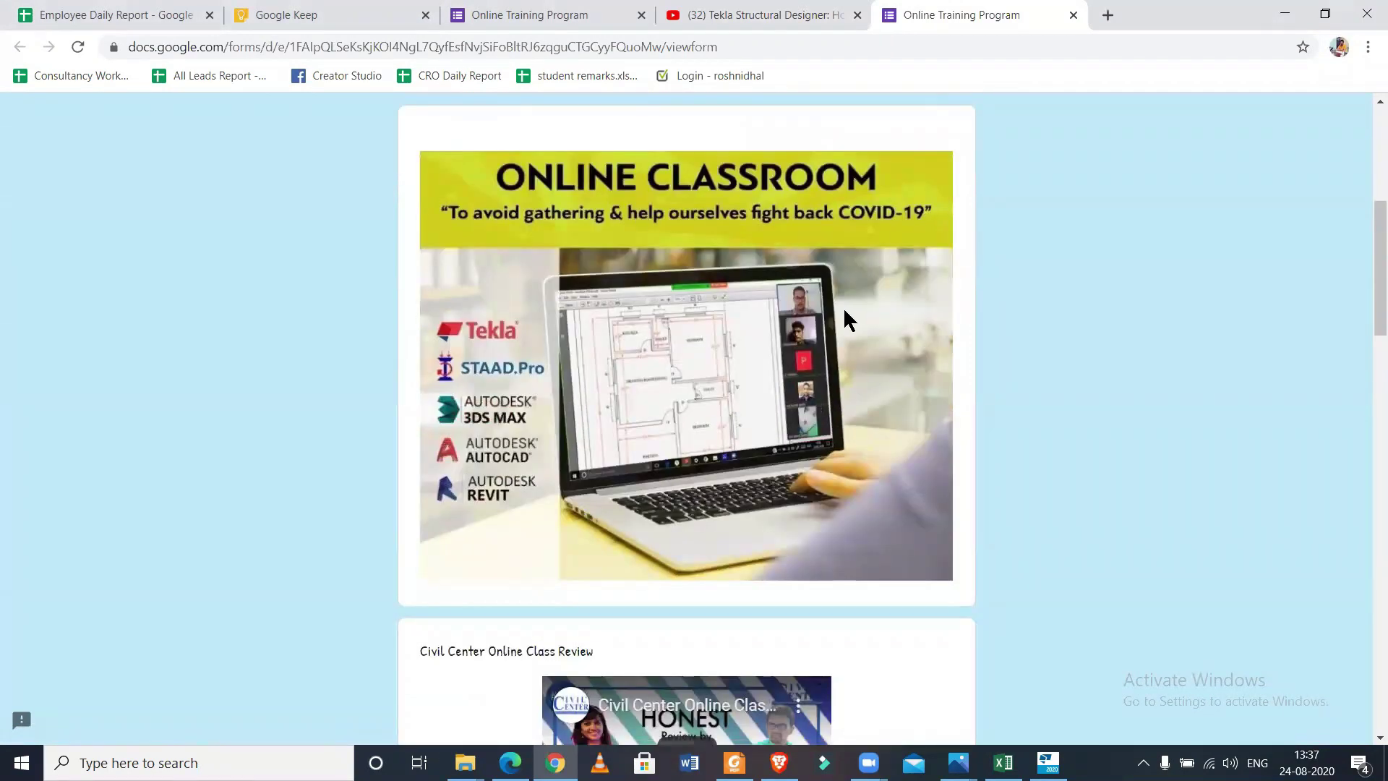
pyautogui.scroll(-5, 690, 500)
pyautogui.scroll(-8, 690, 501)
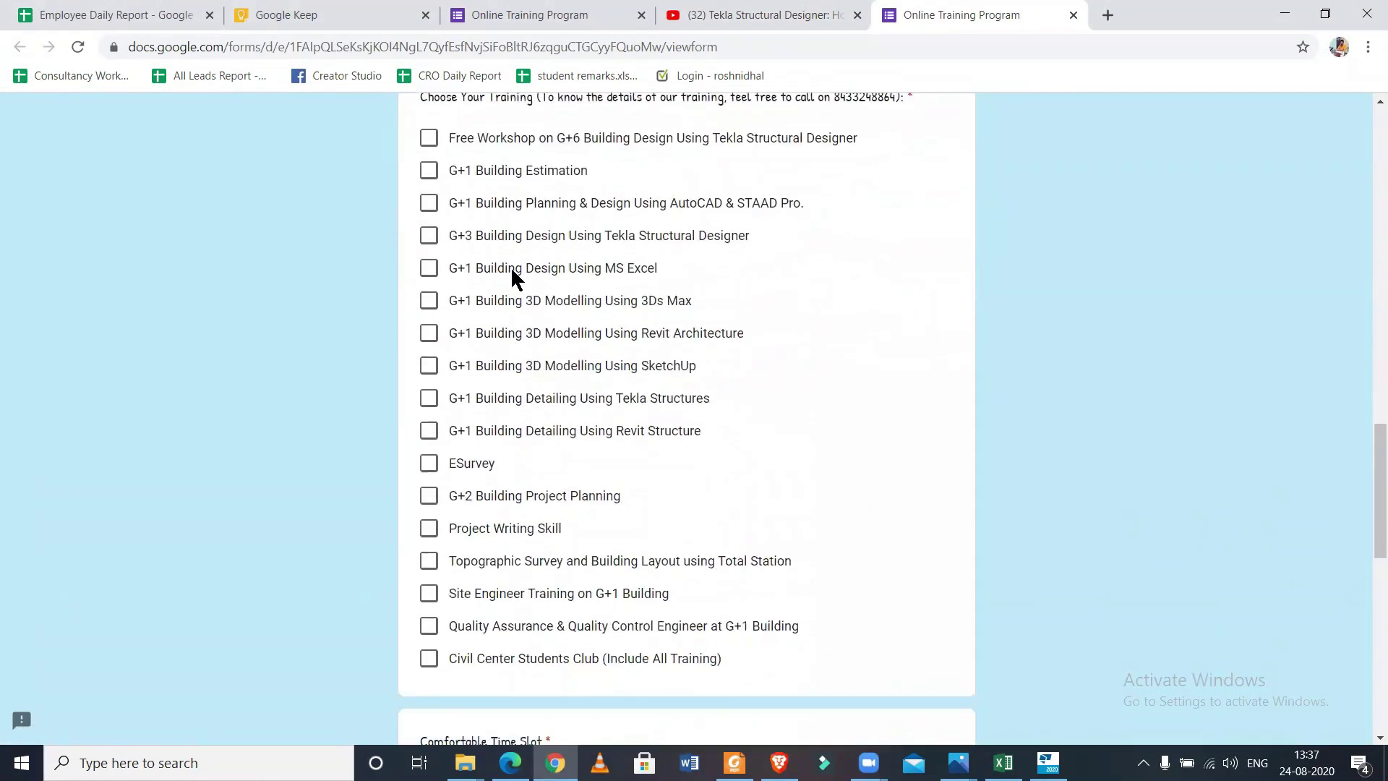